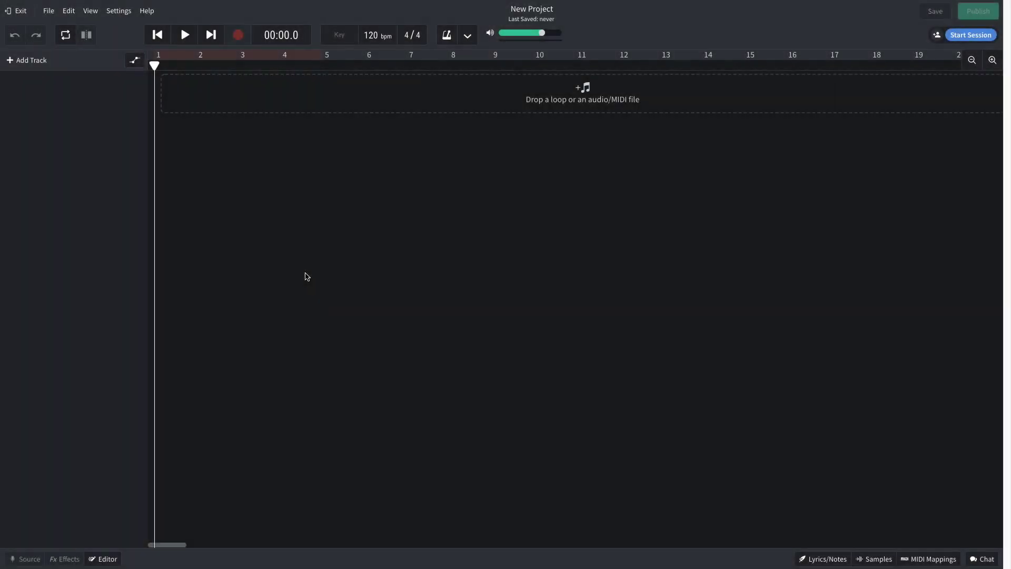
# - Enter 180 bpm as the project tempo and pick G# minor from the Key list
pyautogui.click(420, 39)
pyautogui.write('1')
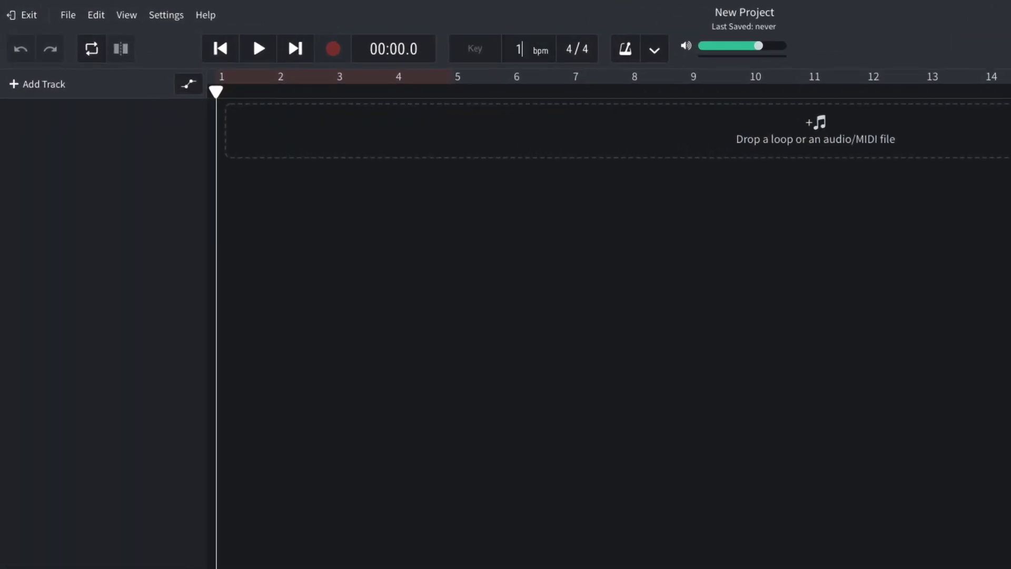
pyautogui.press('Return')
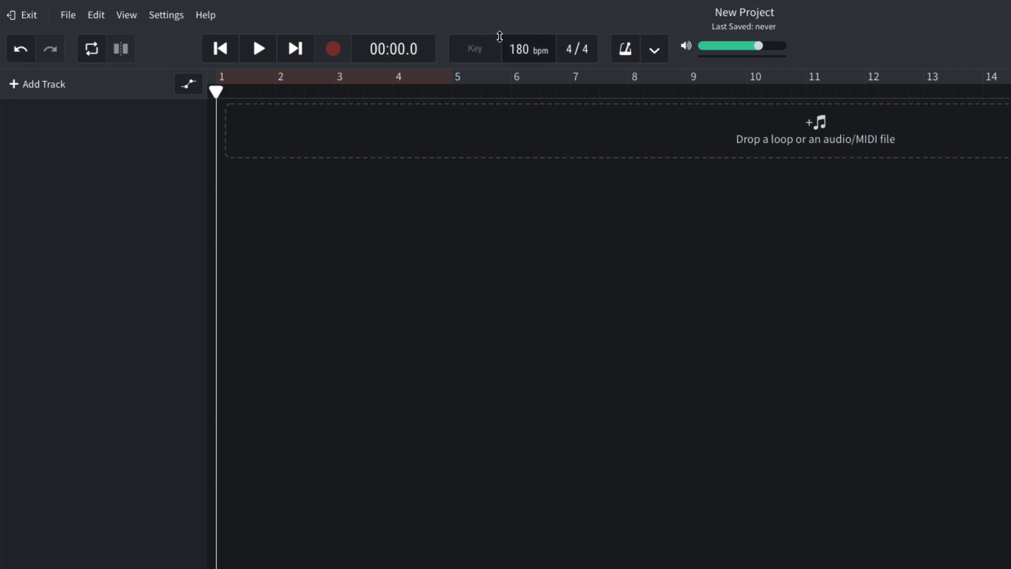
pyautogui.click(475, 49)
pyautogui.scroll(-4, 476, 134)
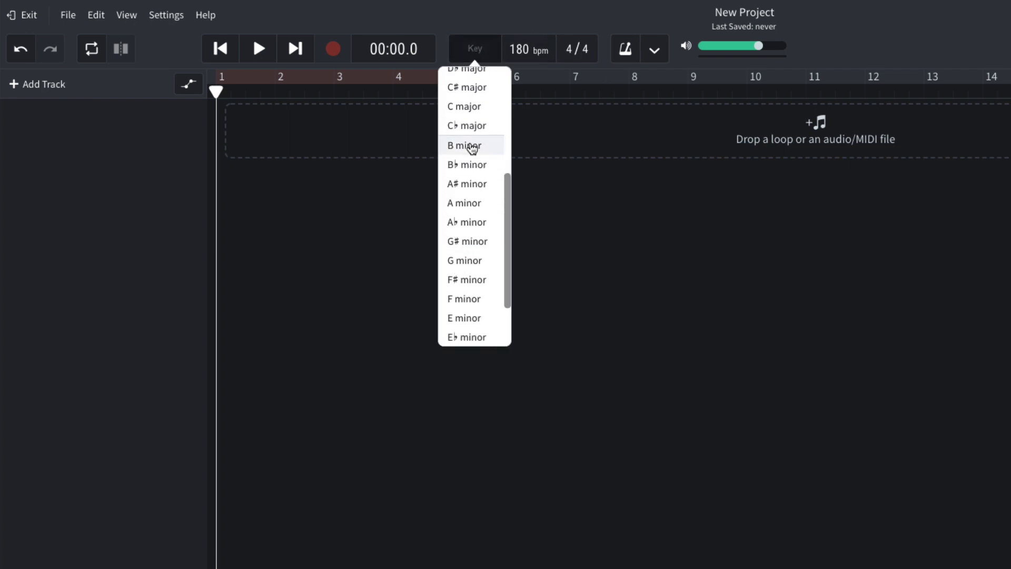
pyautogui.click(471, 243)
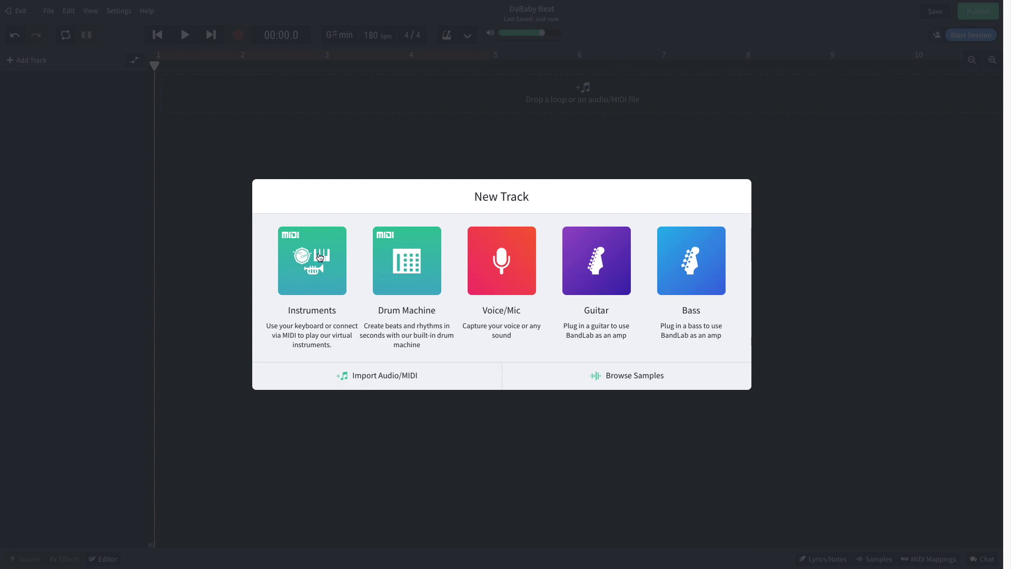
# - Add an instrument track using the Guitars category's Nylon Guitar sound and show its MIDI notes
pyautogui.click(320, 257)
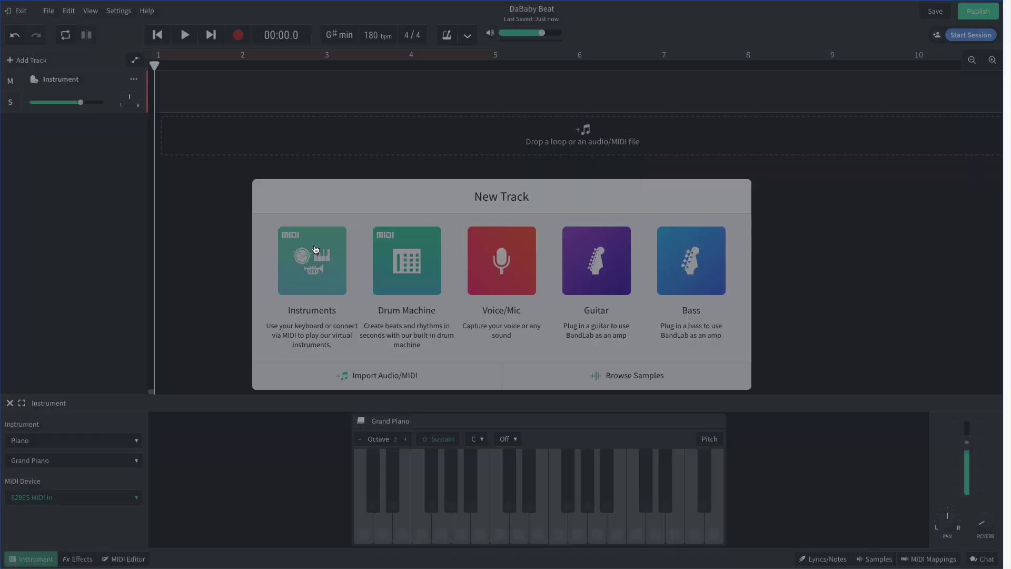
pyautogui.click(77, 438)
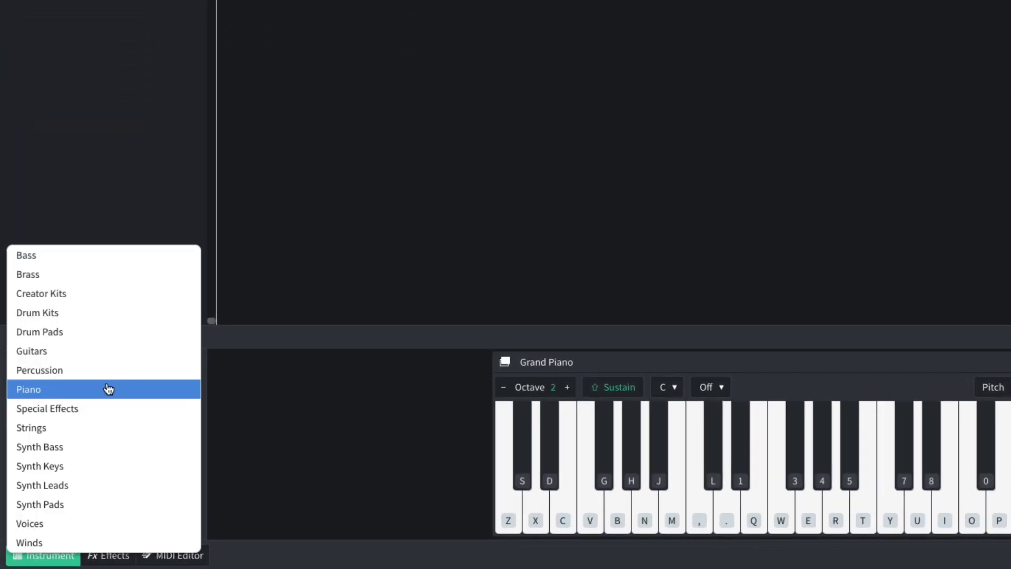
pyautogui.click(100, 351)
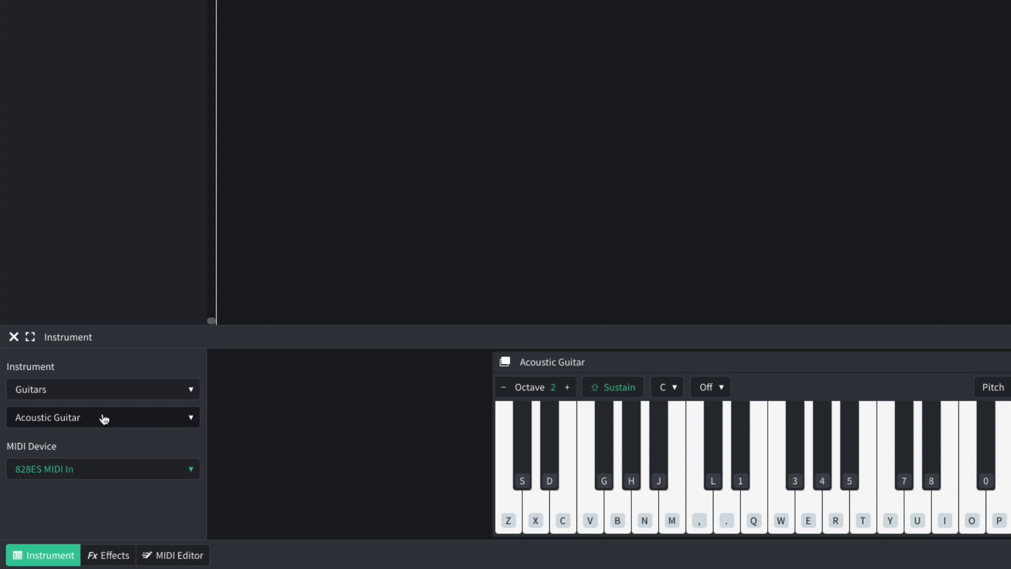
pyautogui.click(104, 419)
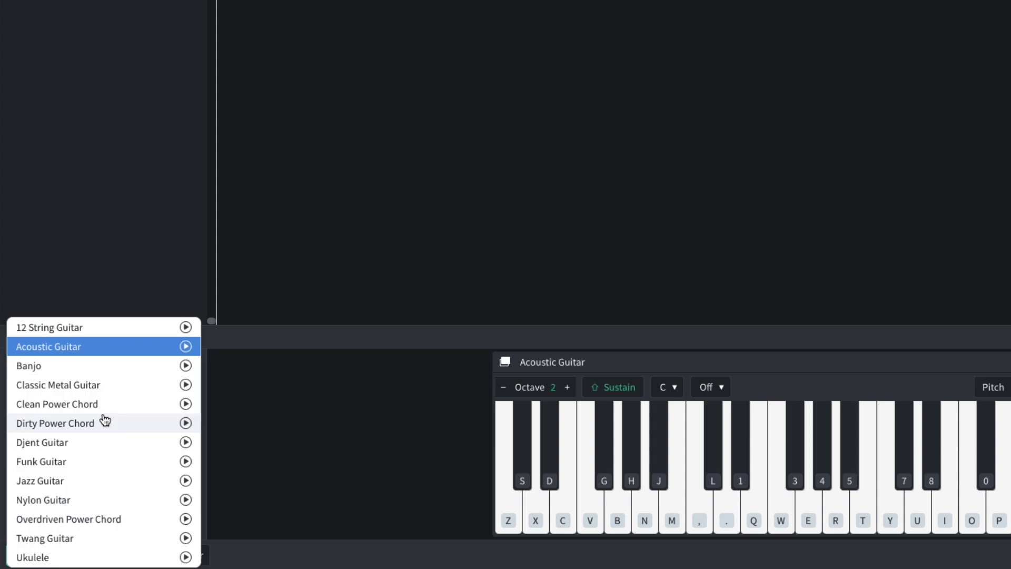
pyautogui.click(85, 500)
pyautogui.click(173, 555)
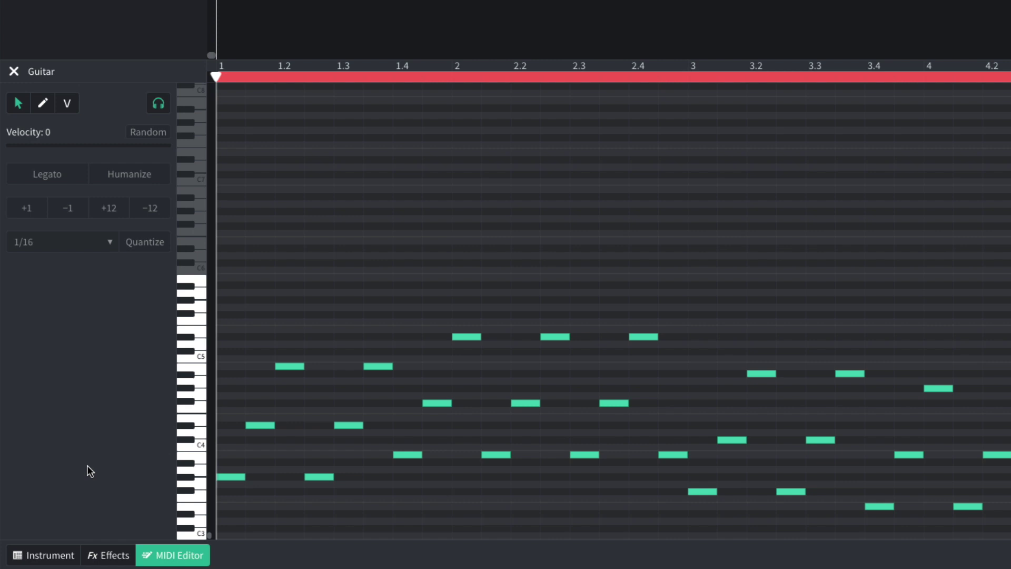
# - Select a few notes in the guitar melody and play it back
pyautogui.click(225, 476)
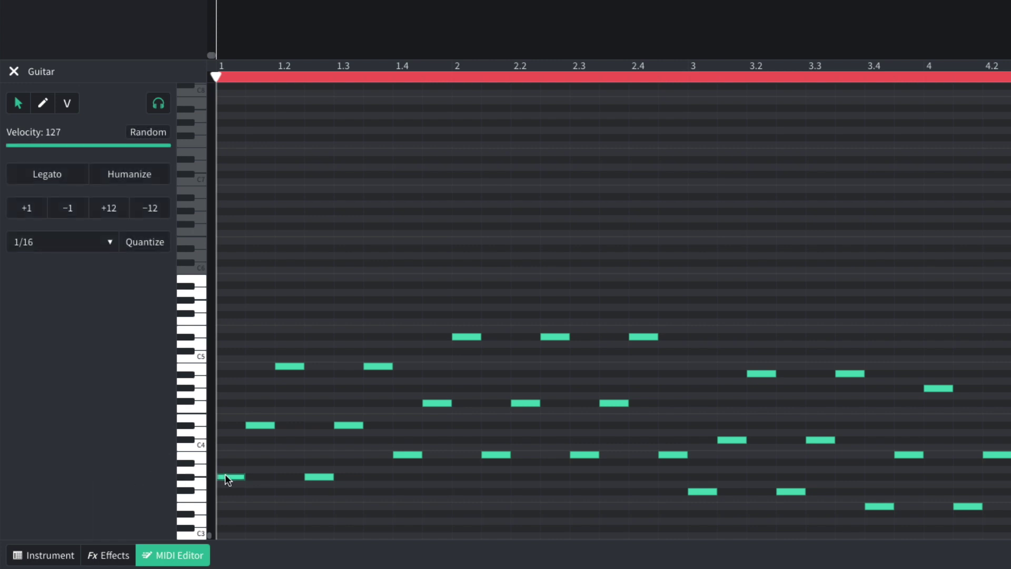
pyautogui.click(254, 425)
pyautogui.click(286, 365)
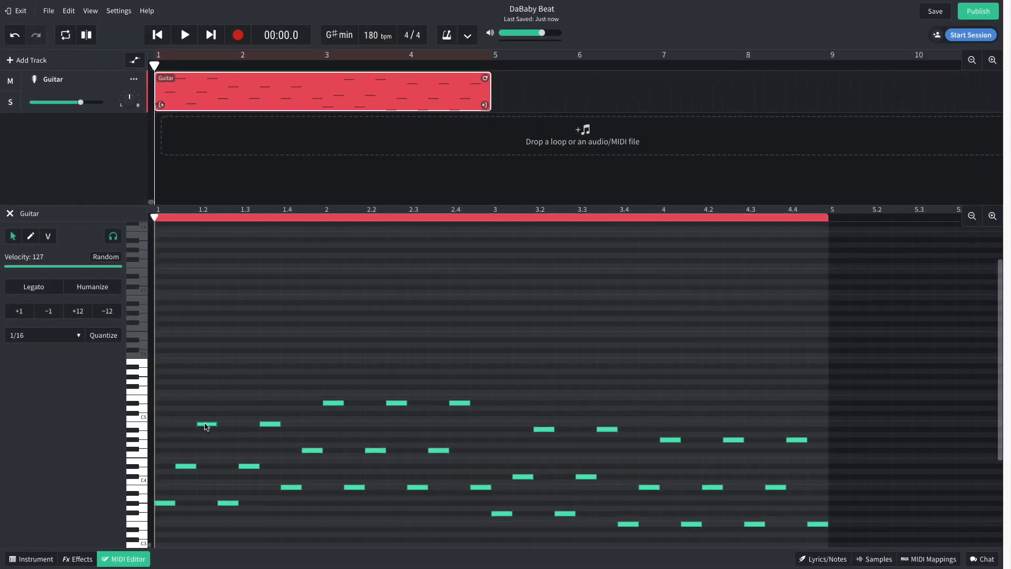
pyautogui.press('space')
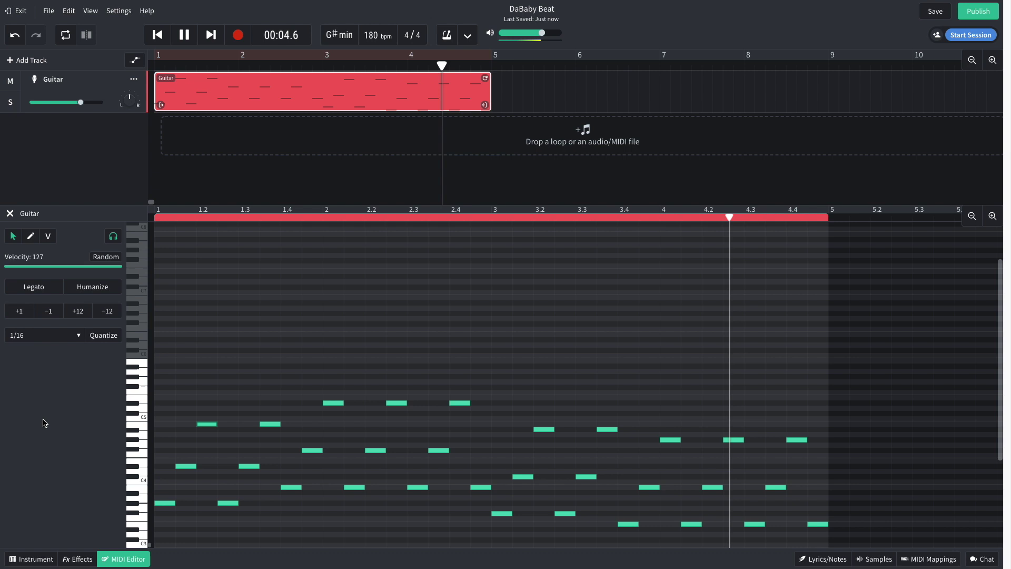
# - Close the note editor and add a Studio Reverb effect to the Guitar track
pyautogui.click(114, 197)
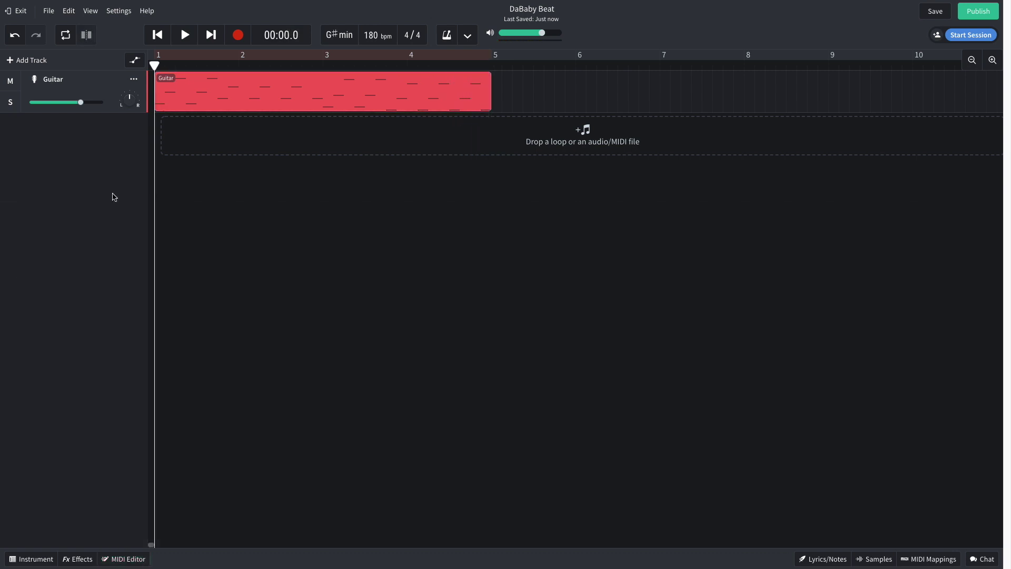
pyautogui.click(79, 559)
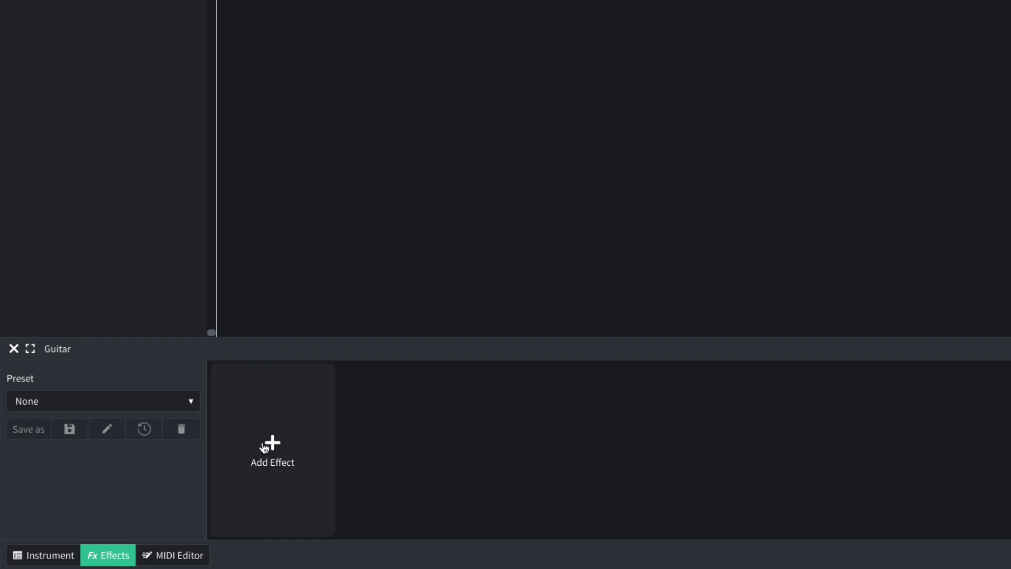
pyautogui.click(264, 448)
pyautogui.moveTo(255, 492)
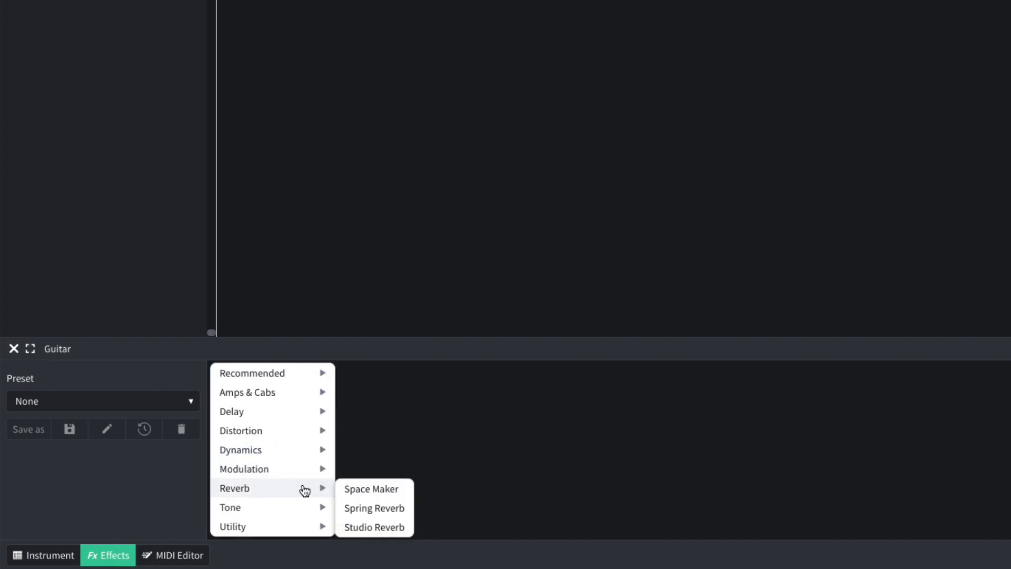
pyautogui.click(379, 526)
# - Lower the reverb Mix to about 4.3 and Size to about 2.7, then play
pyautogui.moveTo(288, 448)
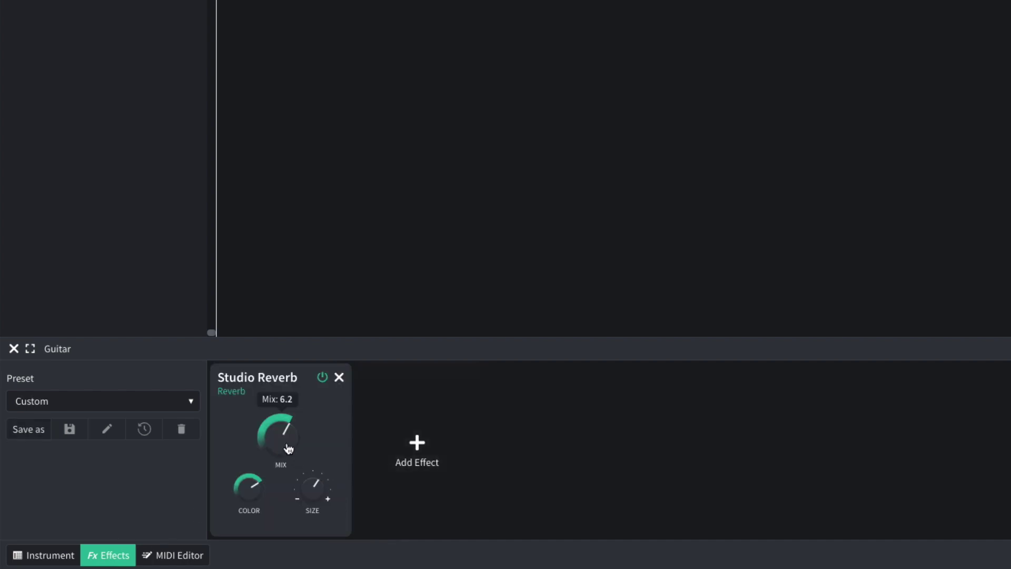
pyautogui.moveTo(283, 445); pyautogui.dragTo(272, 474)
pyautogui.moveTo(316, 489)
pyautogui.moveTo(311, 505); pyautogui.dragTo(303, 537)
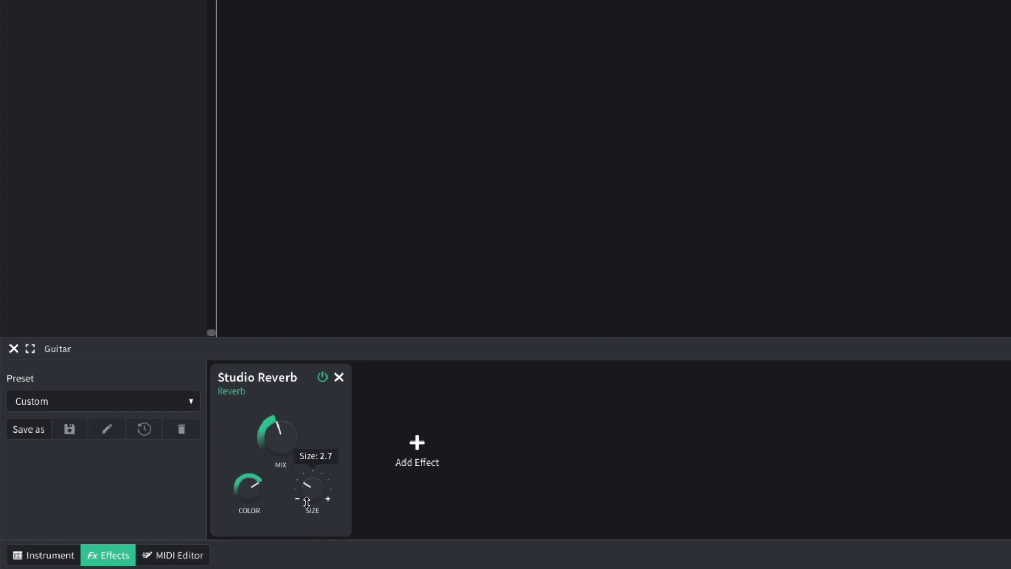
pyautogui.press('space')
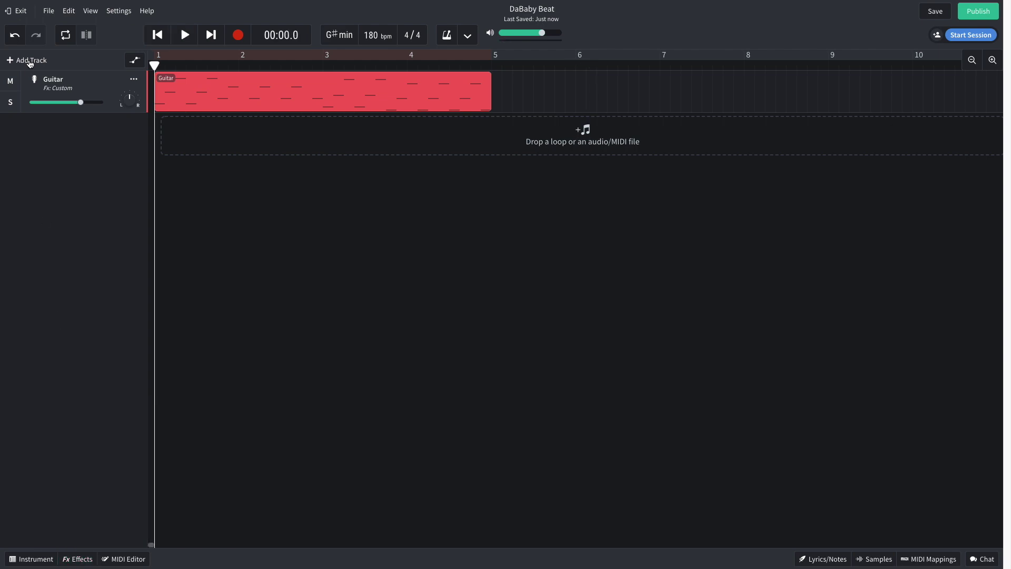
# - Add a Drum Pads instrument track with the Trap Kit and open its note editor
pyautogui.click(29, 60)
pyautogui.click(267, 254)
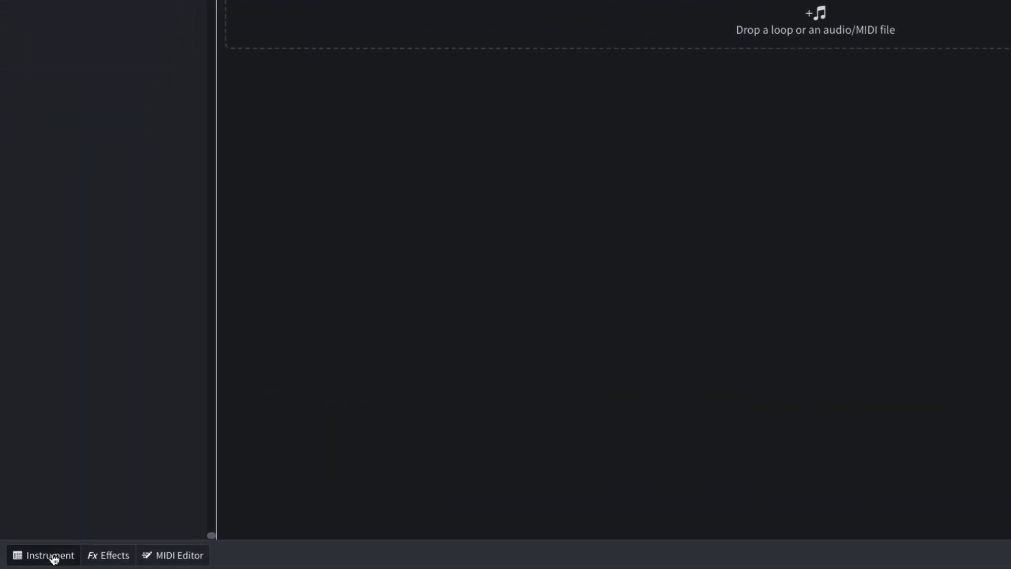
pyautogui.click(36, 559)
pyautogui.click(56, 441)
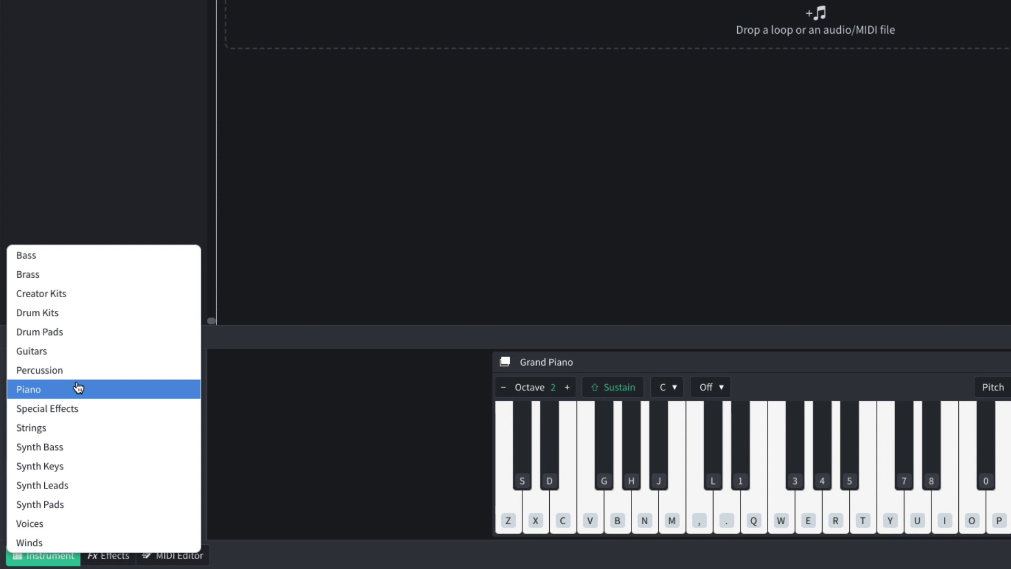
pyautogui.click(79, 333)
pyautogui.click(72, 431)
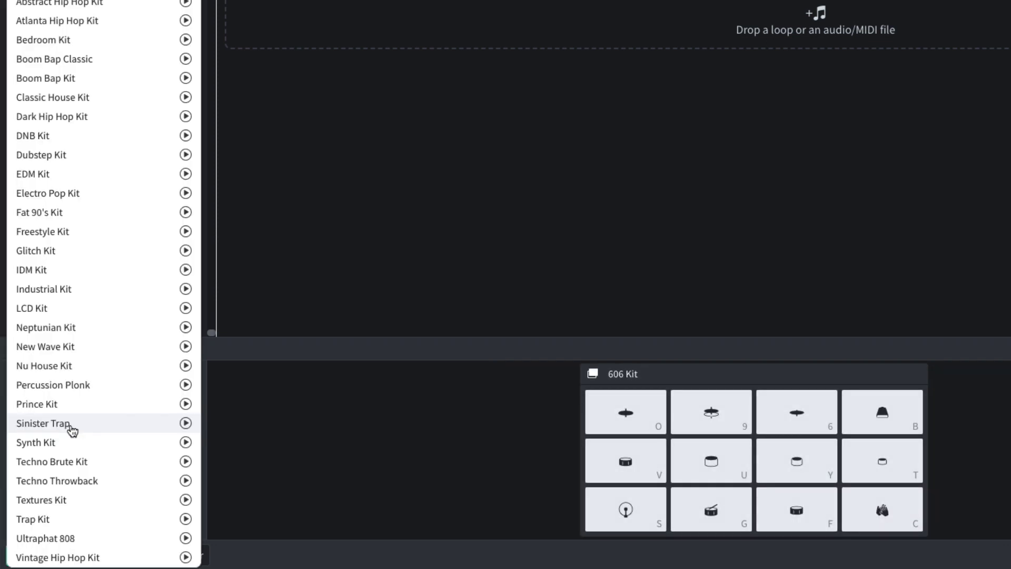
pyautogui.click(67, 516)
pyautogui.click(173, 555)
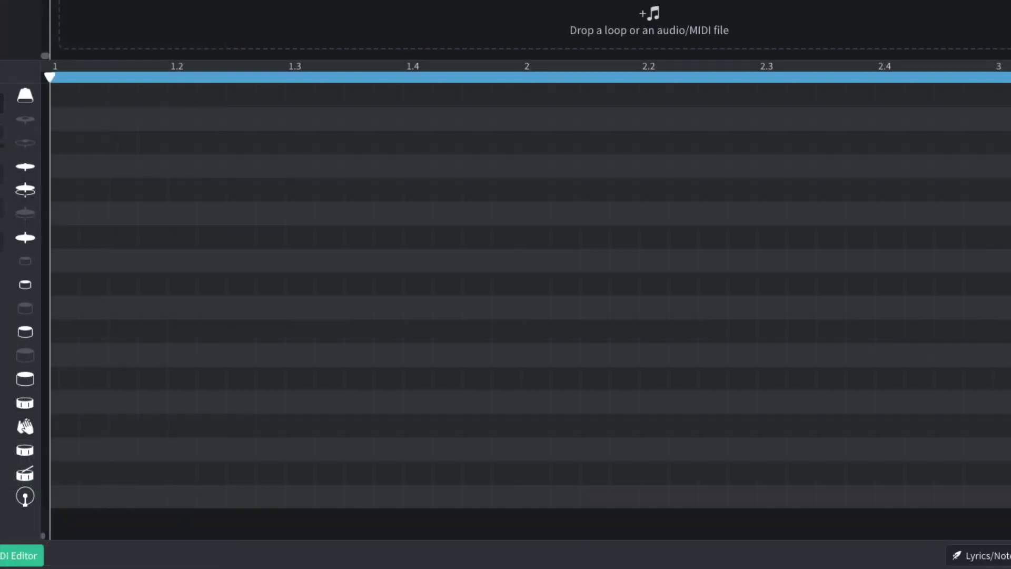
# - Place claps at 1.3 and 2.3 and bottom-row hits at bar 1, 2.2 and 2.35, then audition
pyautogui.click(302, 431)
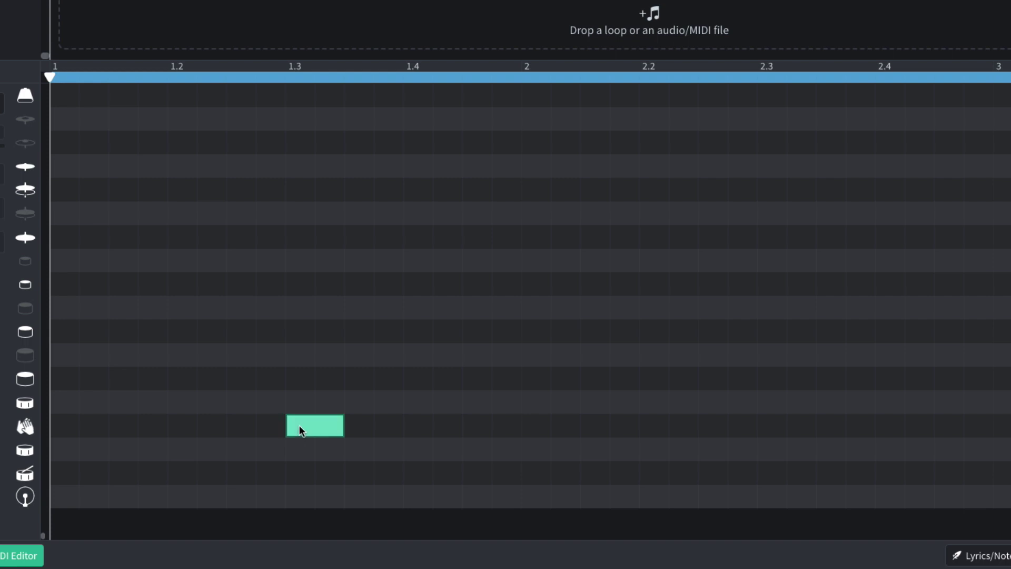
pyautogui.click(780, 428)
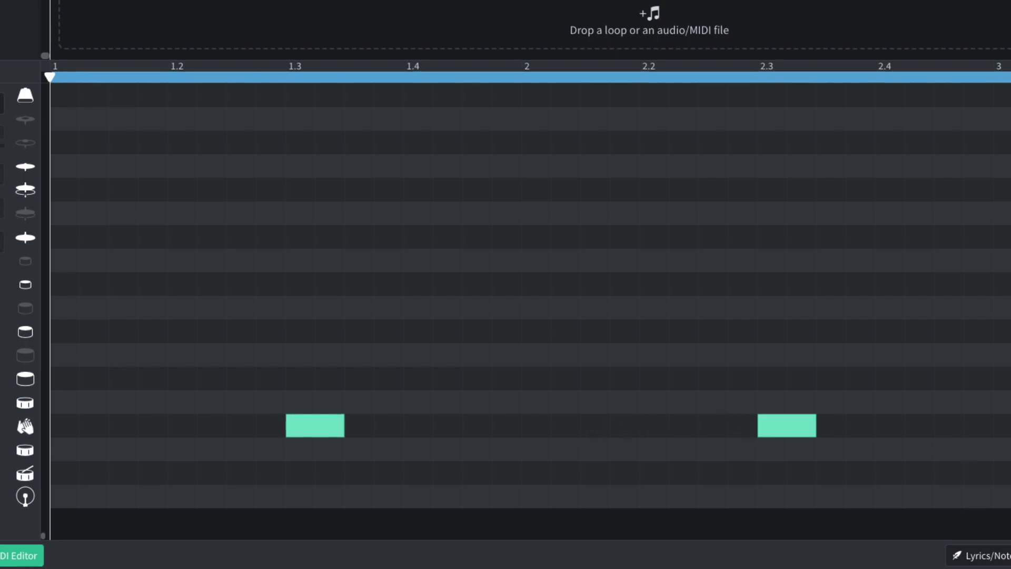
pyautogui.click(65, 497)
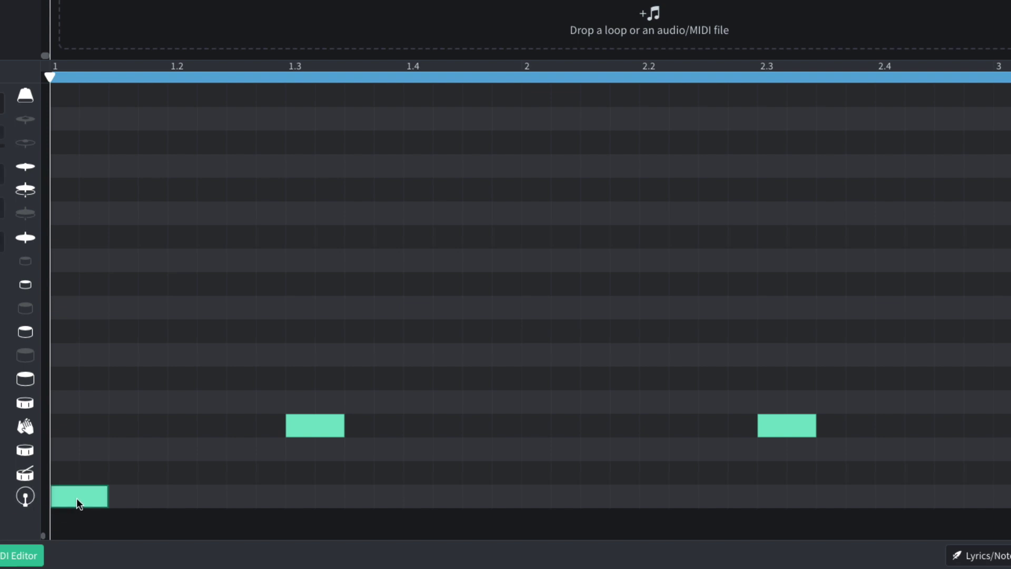
pyautogui.click(654, 496)
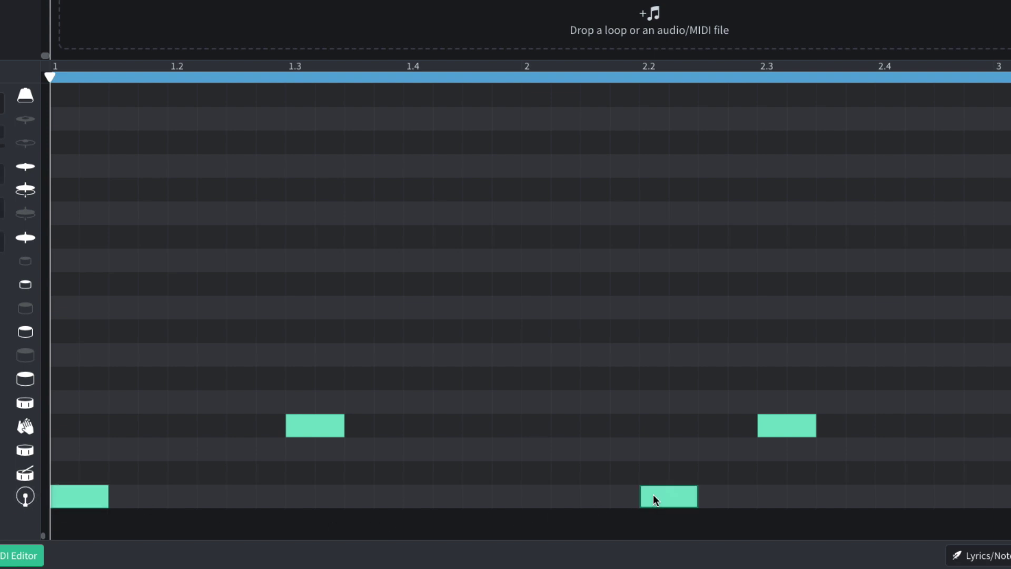
pyautogui.click(824, 495)
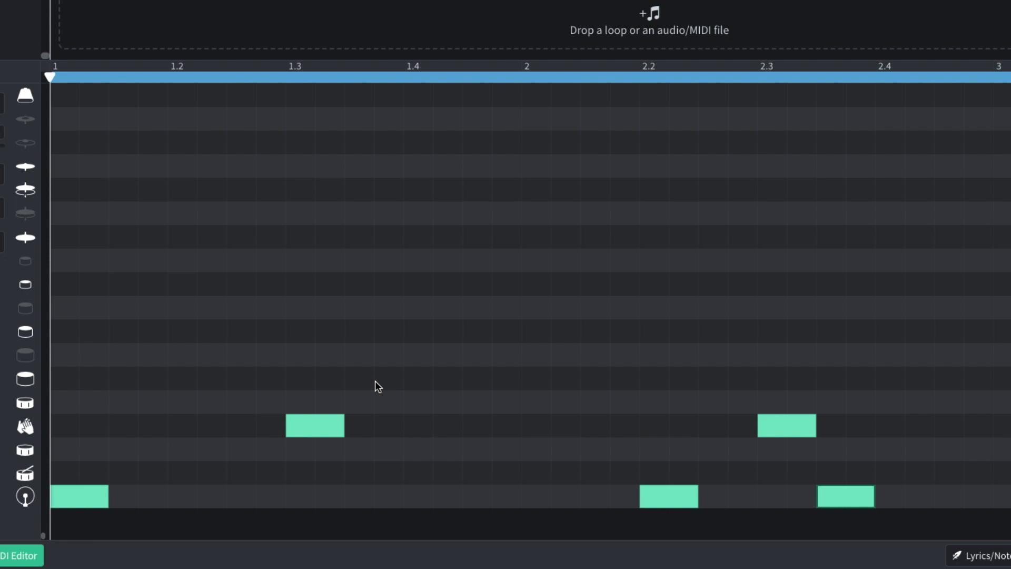
pyautogui.press('space')
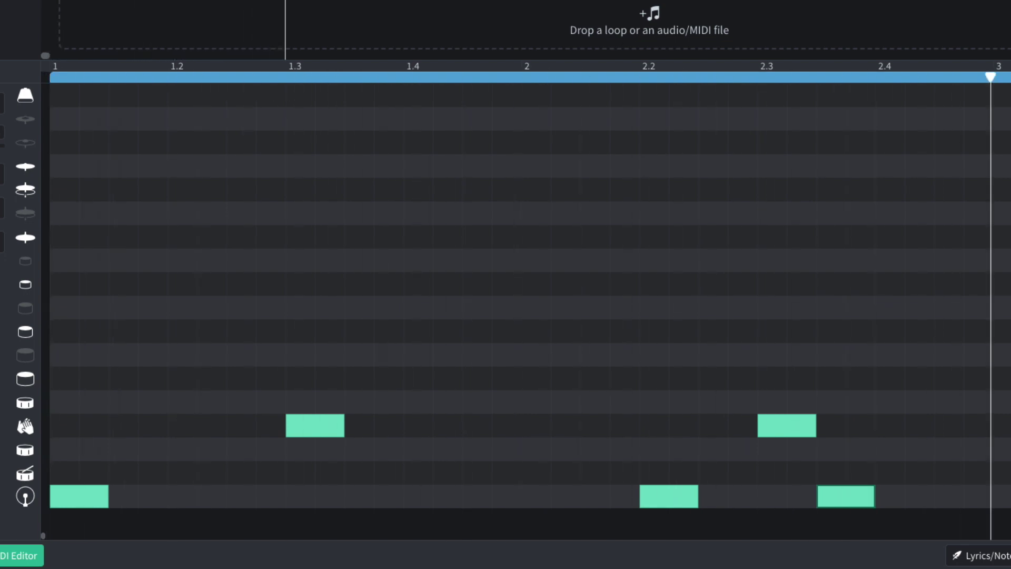
pyautogui.press('space')
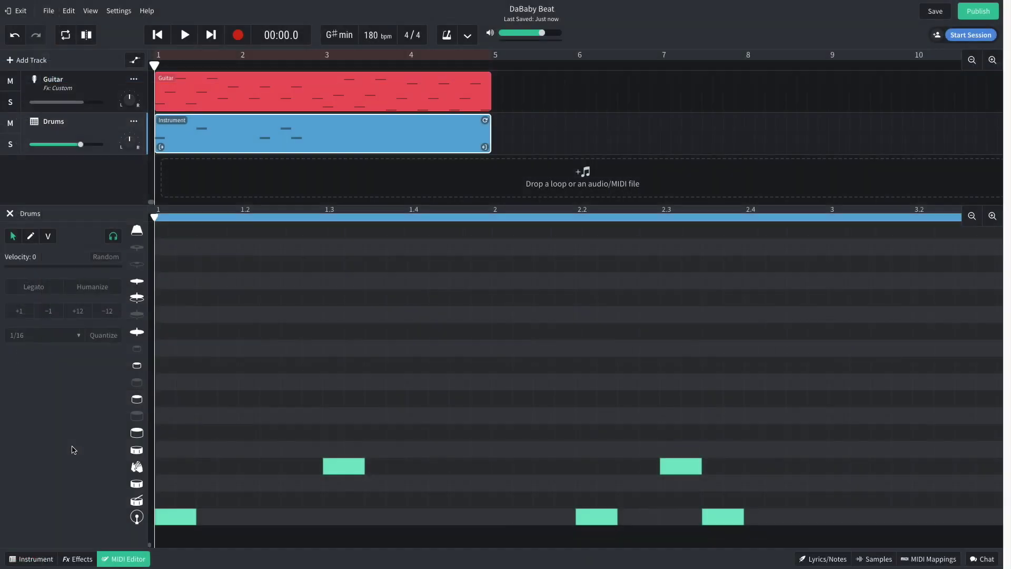
# - Place eleven 1/16 cymbal notes from just after beat 1 to about 2.35, then play and stop
pyautogui.click(210, 330)
pyautogui.click(248, 331)
pyautogui.click(295, 332)
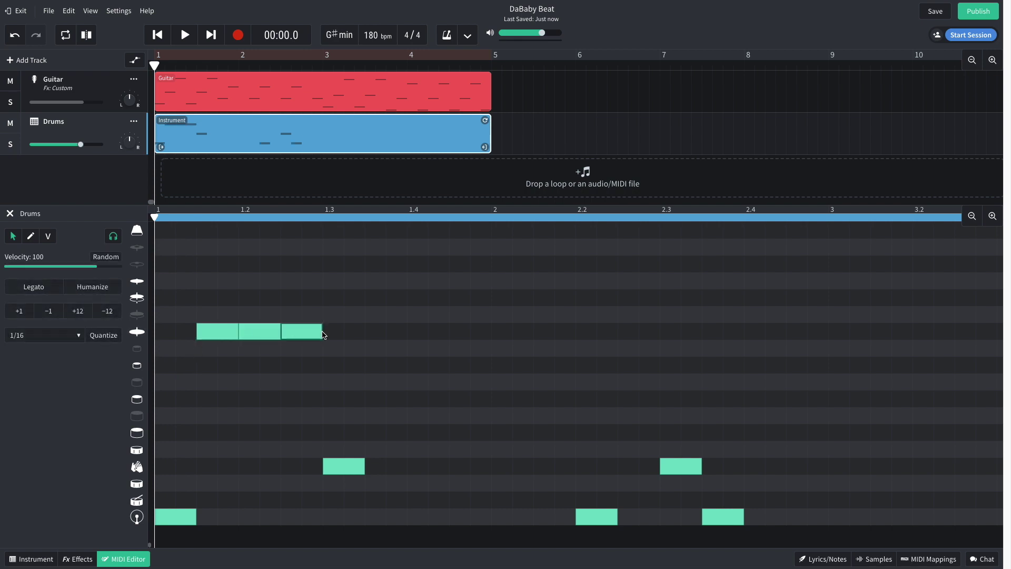
pyautogui.click(343, 331)
pyautogui.click(387, 332)
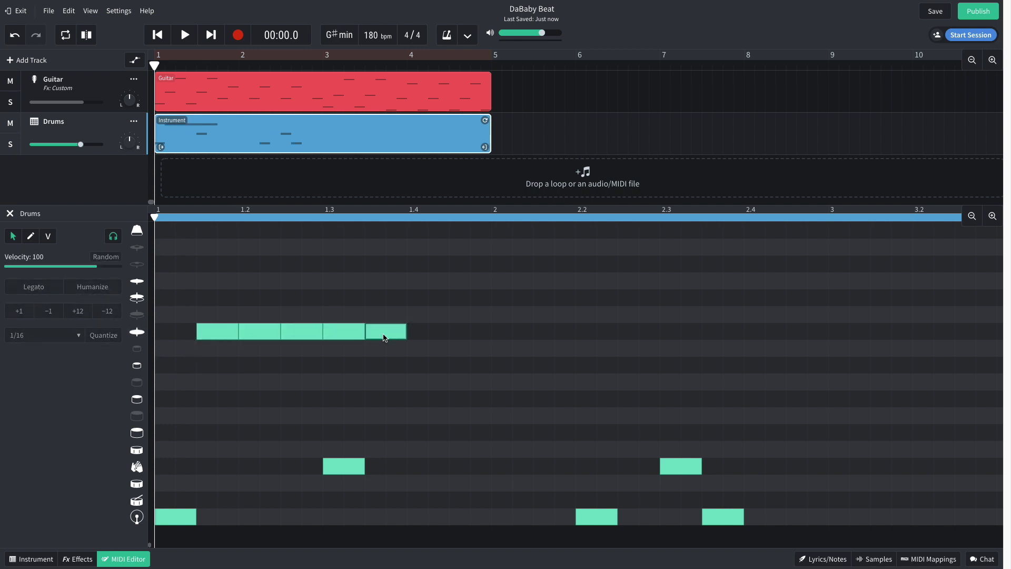
pyautogui.click(427, 331)
pyautogui.click(476, 331)
pyautogui.click(514, 336)
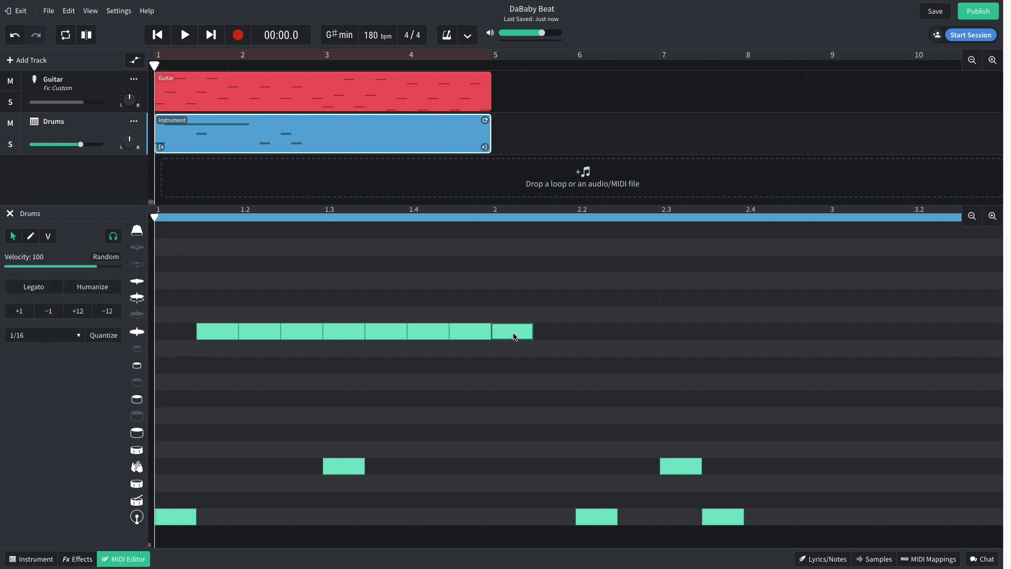
pyautogui.click(542, 335)
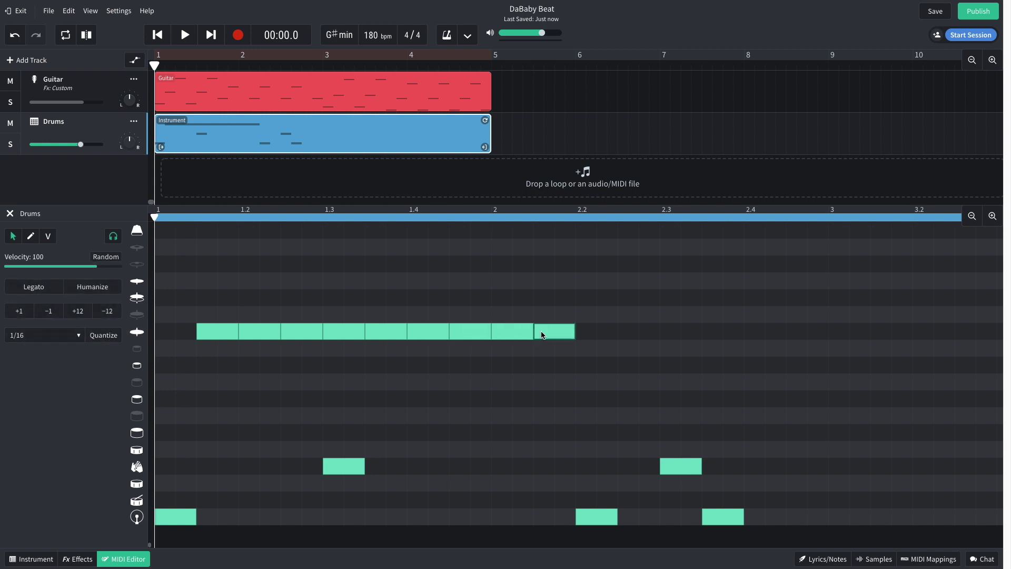
pyautogui.click(635, 335)
pyautogui.click(670, 335)
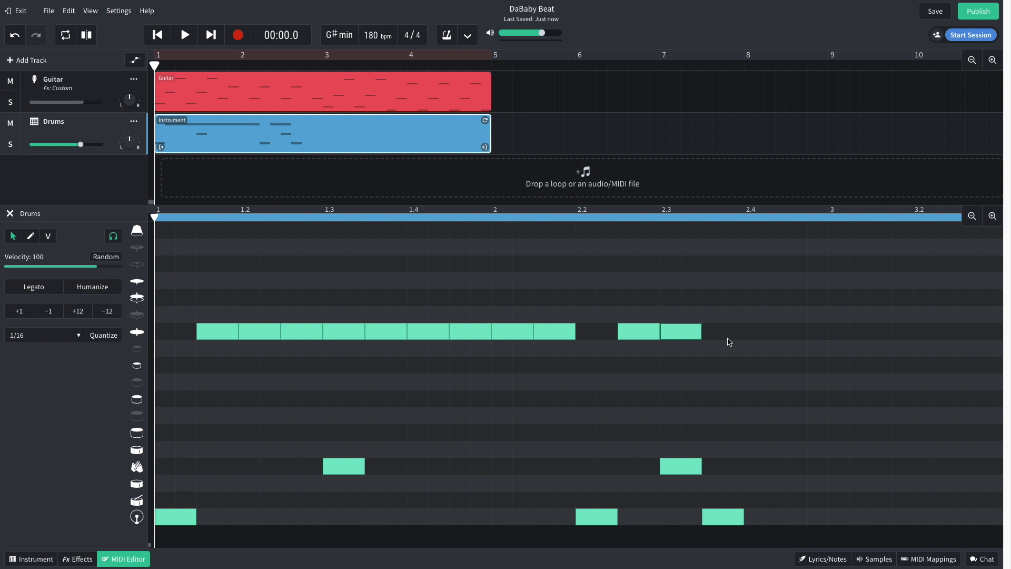
pyautogui.press('space')
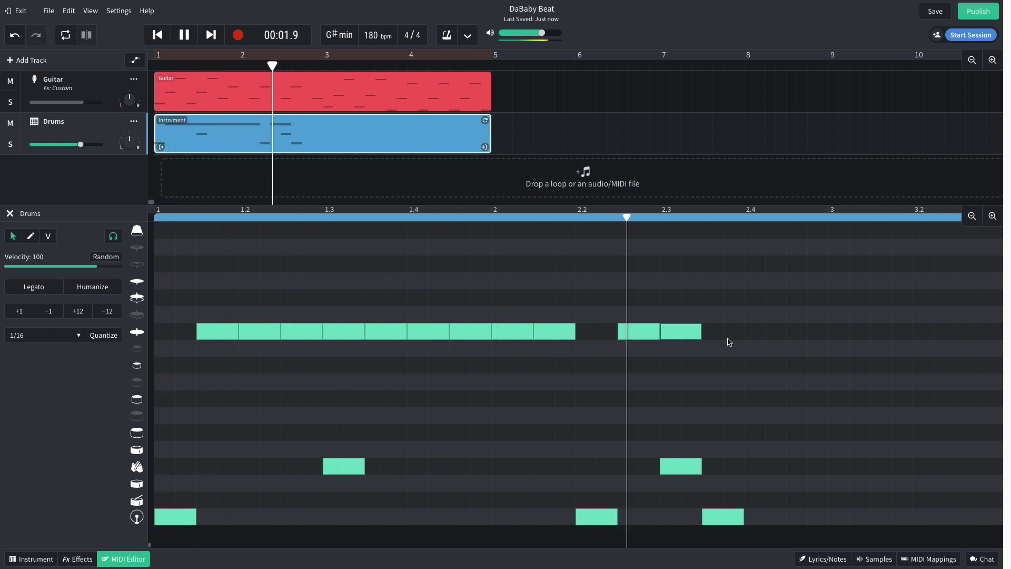
pyautogui.press('space')
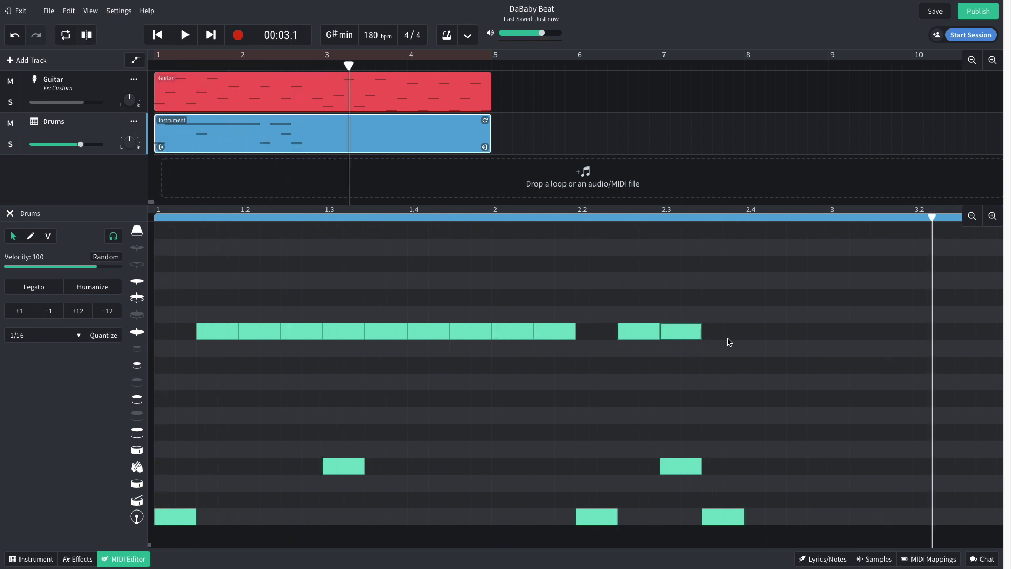
# - Draw two cymbal notes near 2.4 and set the grid size to 1/32
pyautogui.moveTo(748, 331); pyautogui.dragTo(821, 332)
pyautogui.click(90, 10)
pyautogui.moveTo(116, 50)
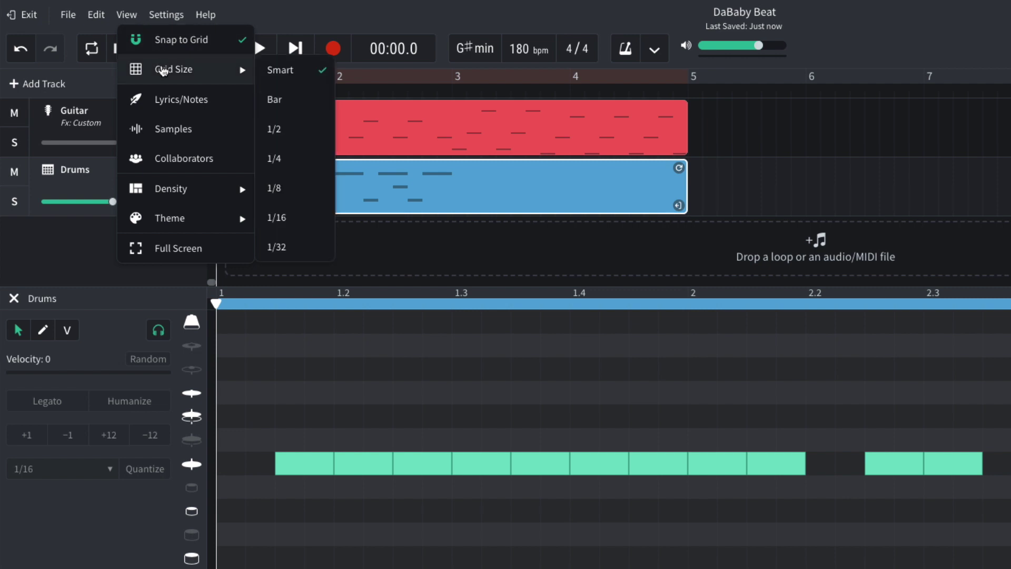
pyautogui.click(272, 246)
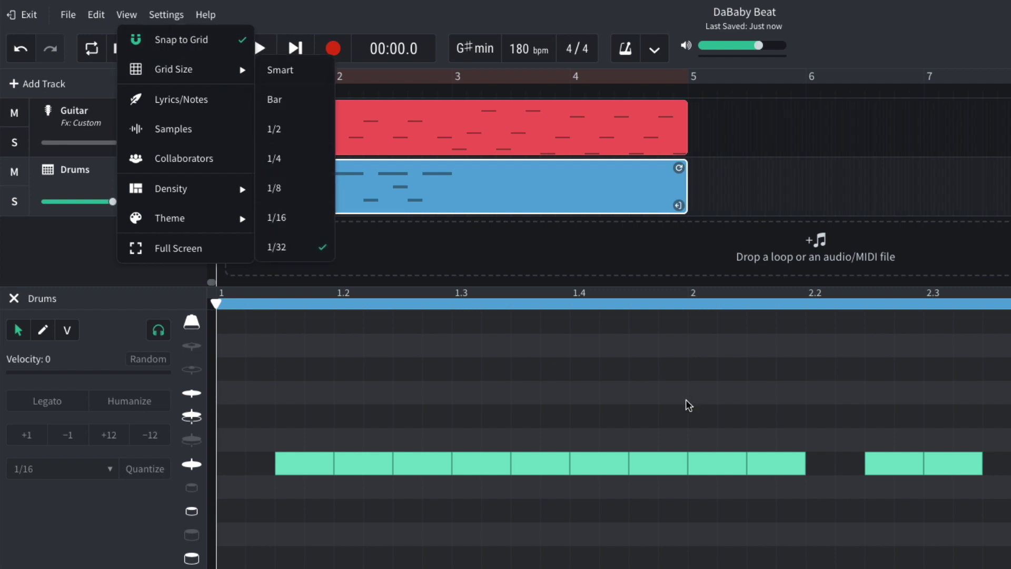
# - Replace the cymbal note after beat 2 with short 1/32 roll notes and select them
pyautogui.click(716, 464)
pyautogui.press('Delete')
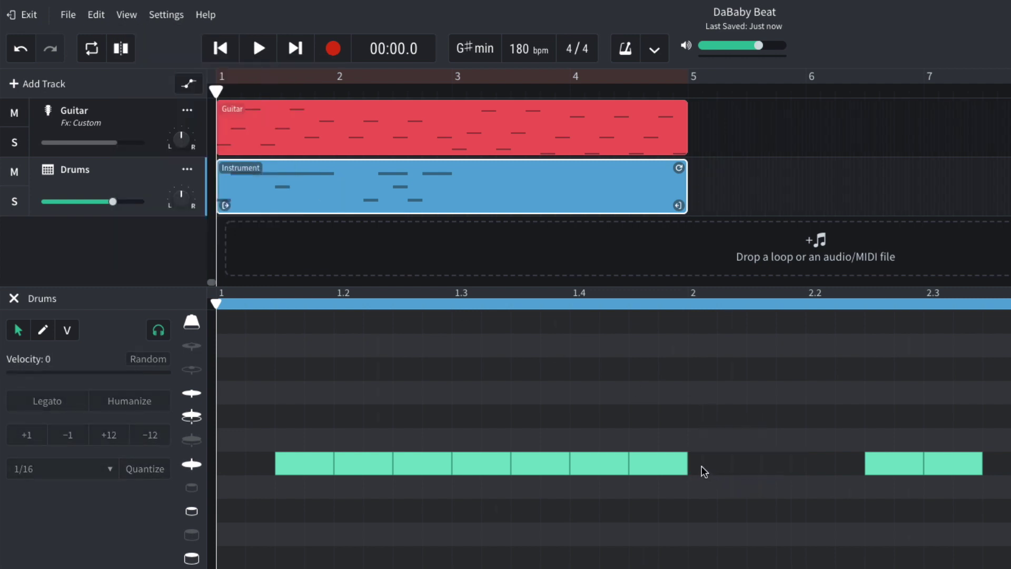
pyautogui.click(698, 463)
pyautogui.click(713, 464)
pyautogui.click(713, 463)
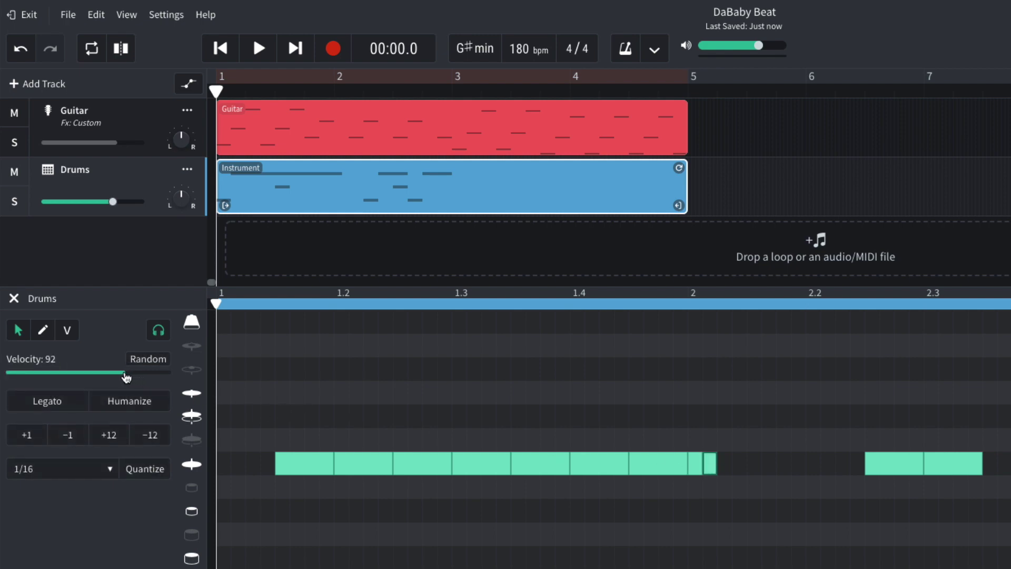
pyautogui.moveTo(734, 437); pyautogui.dragTo(785, 464)
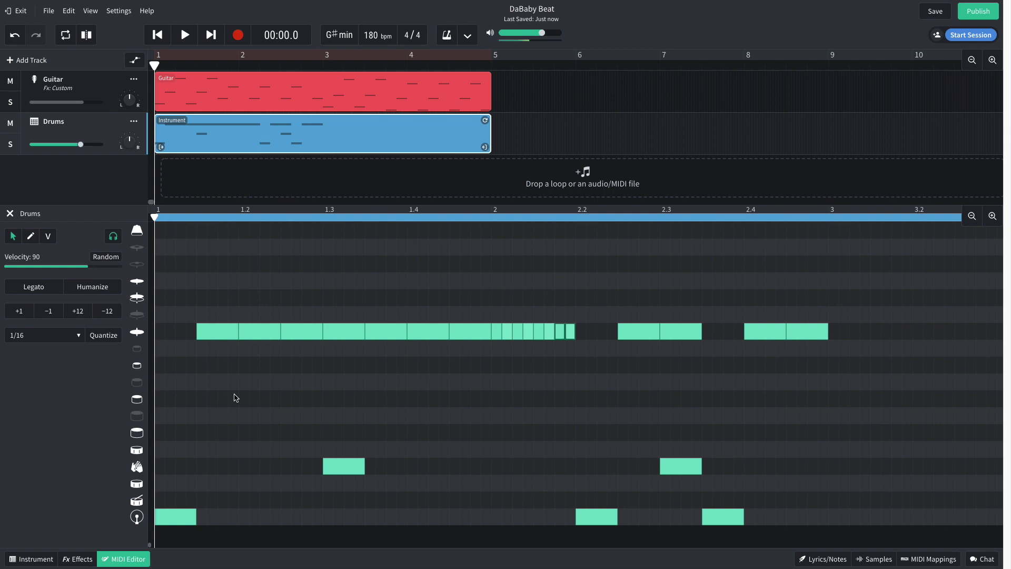
# - Play and stop the drums, then lower the Guitar track volume to -3.7 dB
pyautogui.press('space')
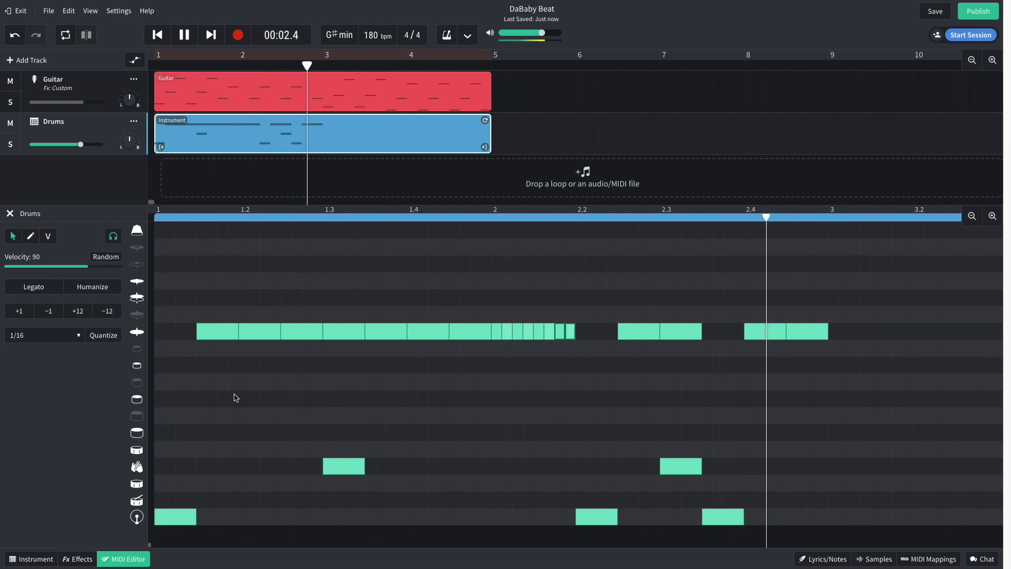
pyautogui.press('space')
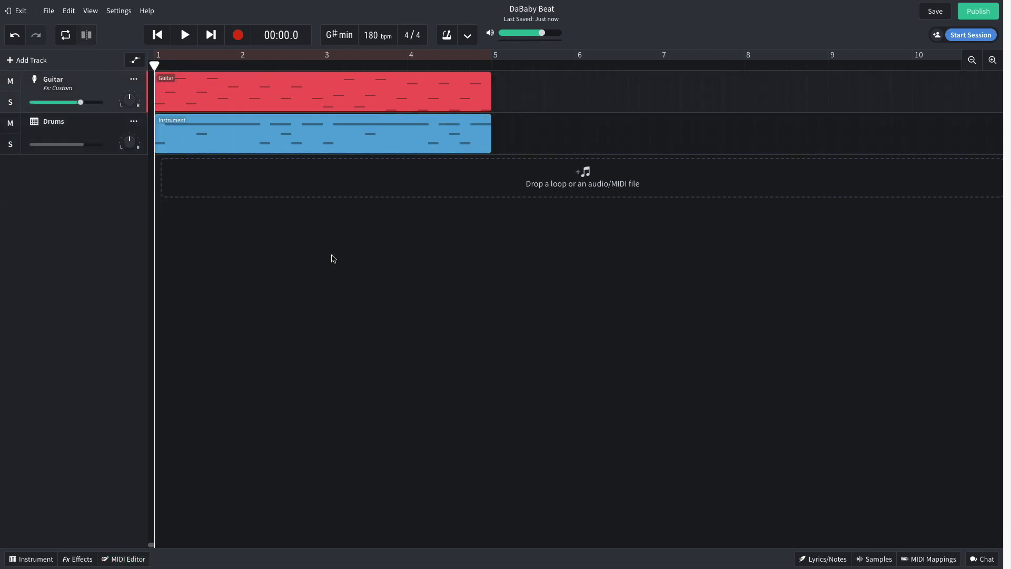
pyautogui.moveTo(81, 103); pyautogui.dragTo(73, 107)
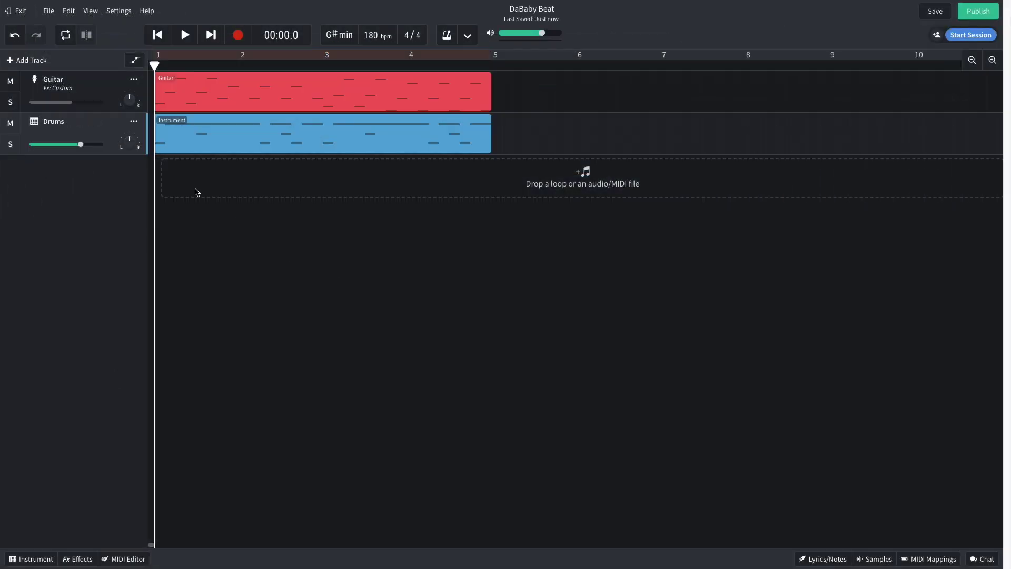
# - Add an instrument track with the Synth Bass Deep House preset and play its bass line
pyautogui.click(29, 60)
pyautogui.click(311, 262)
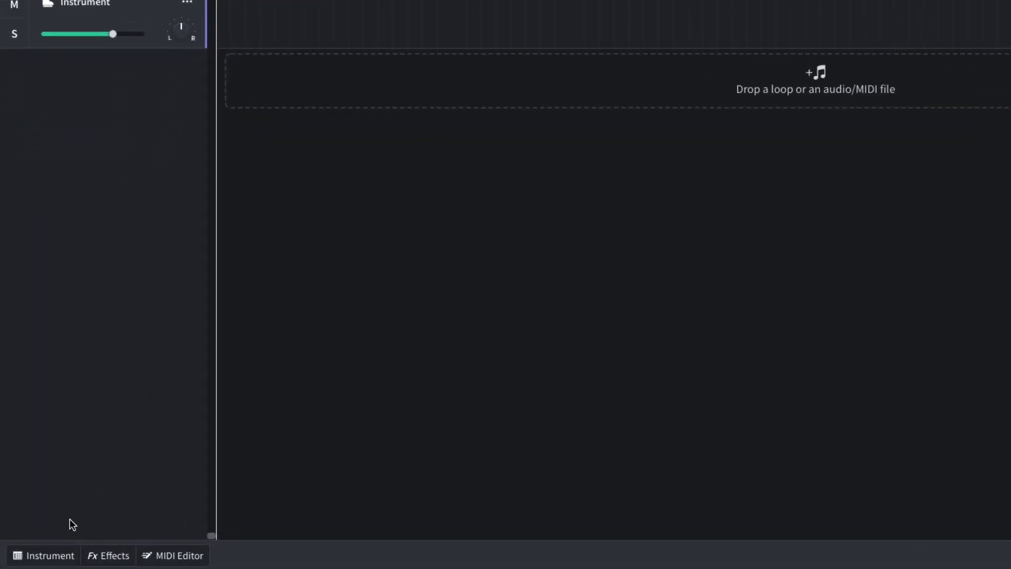
pyautogui.click(36, 557)
pyautogui.click(102, 394)
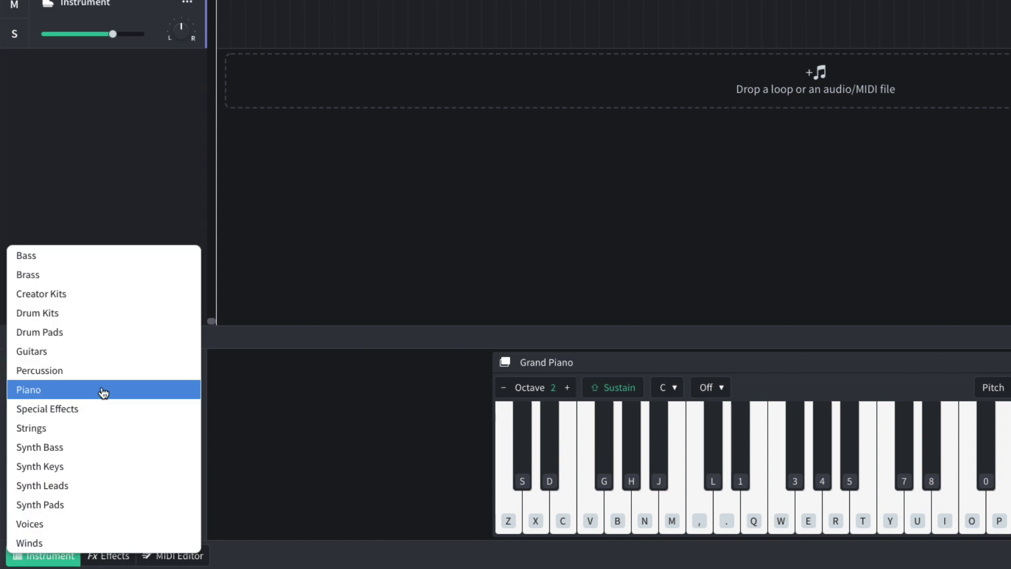
pyautogui.click(76, 444)
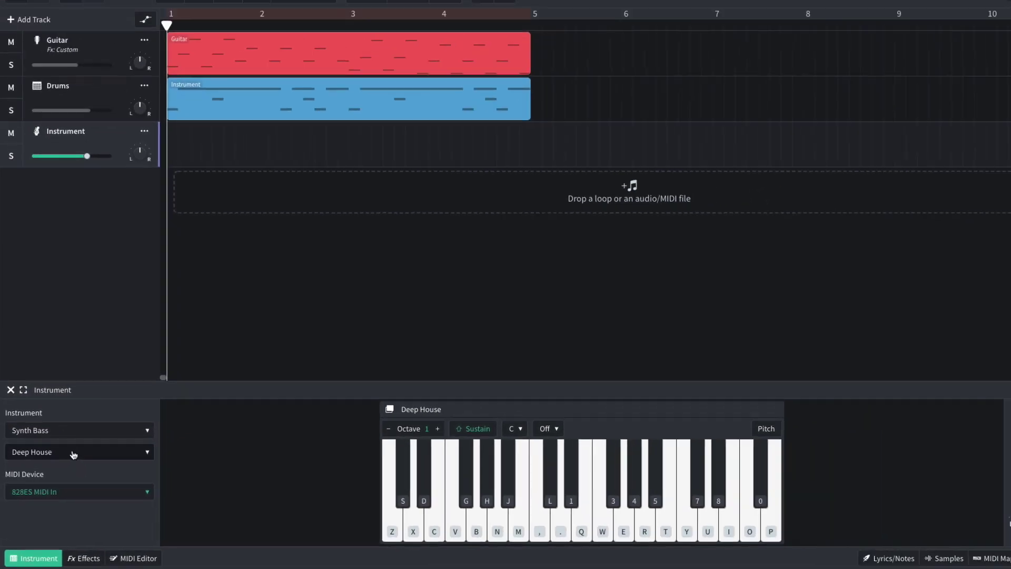
pyautogui.click(73, 453)
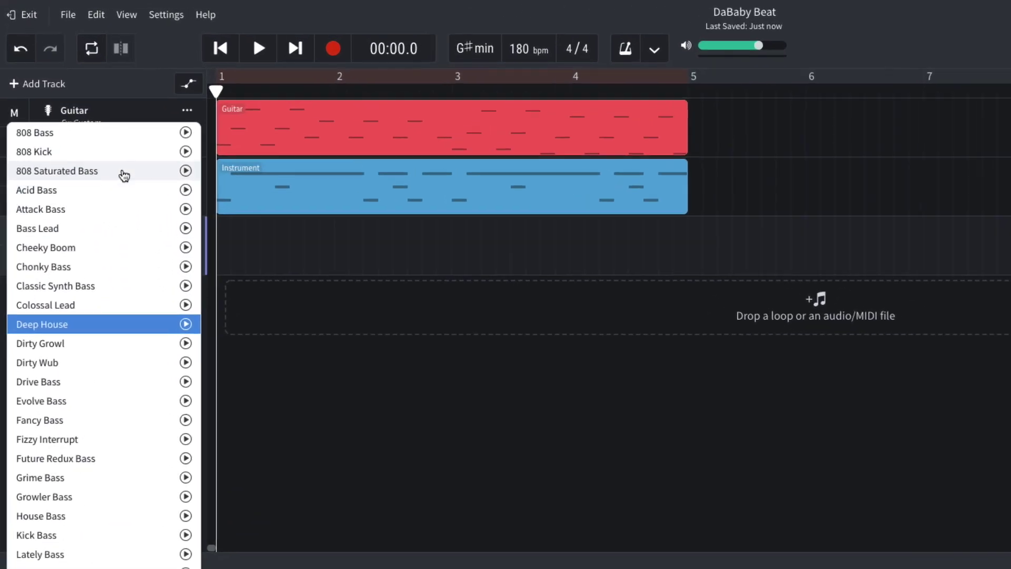
pyautogui.click(90, 122)
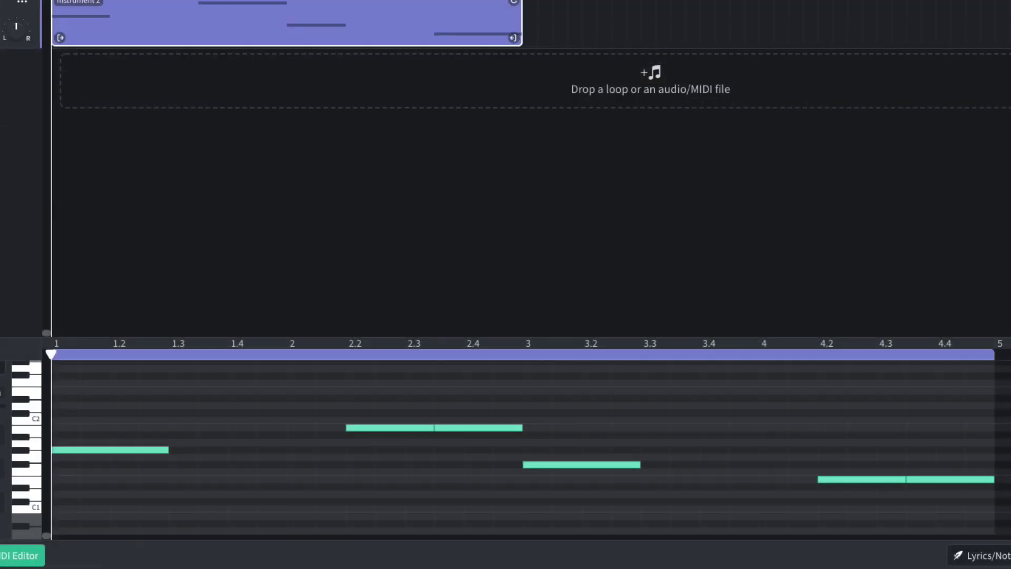
pyautogui.press('space')
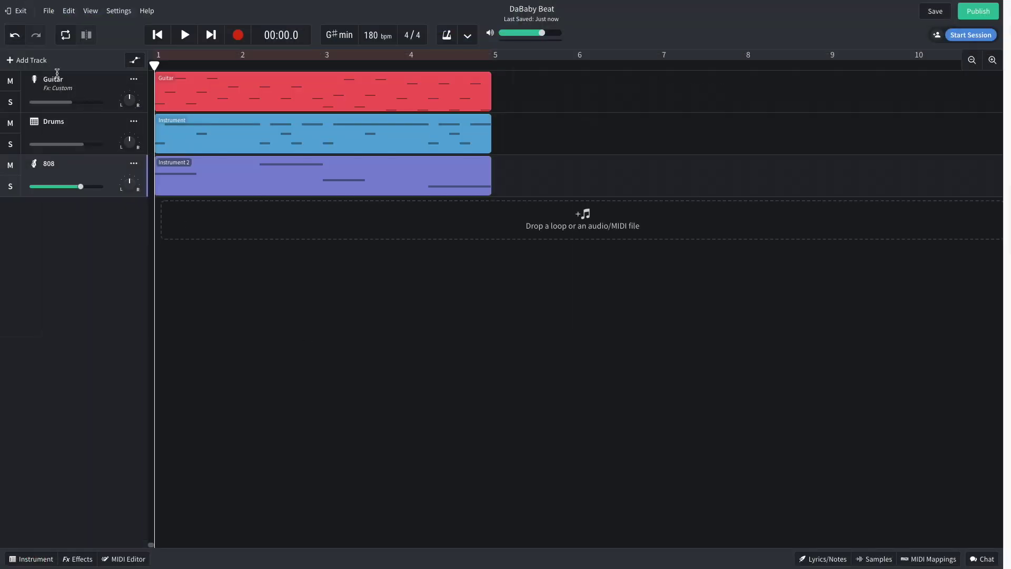
# - Add an instrument track using the Voices category's Lush Vocals sound and play the arrangement
pyautogui.click(37, 59)
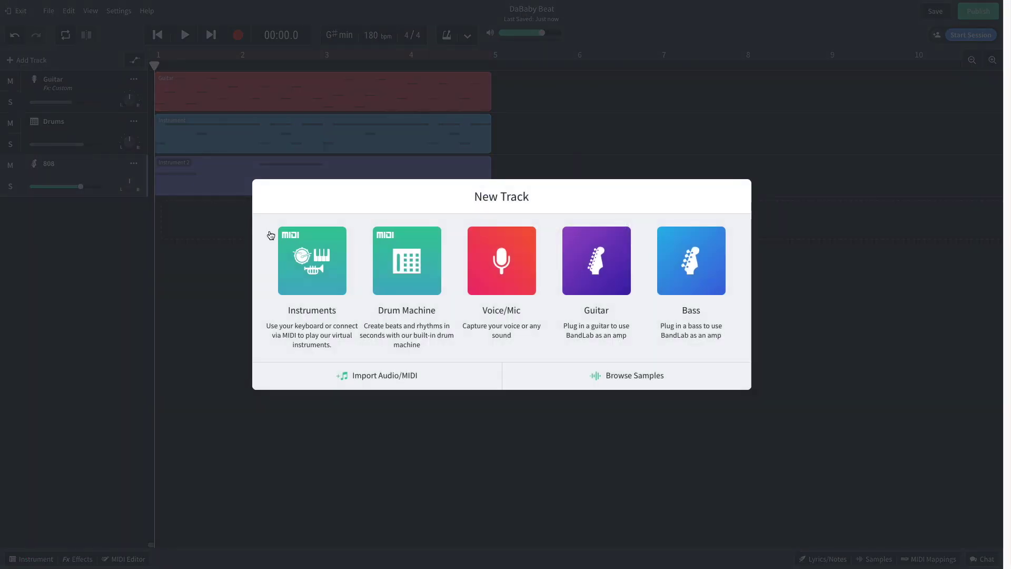
pyautogui.click(297, 251)
pyautogui.click(39, 557)
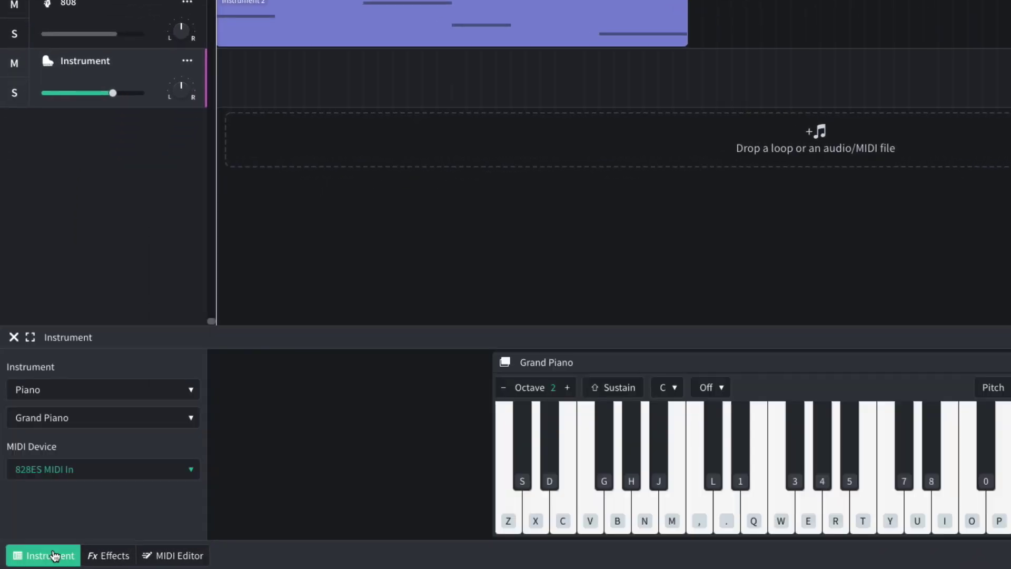
pyautogui.click(94, 392)
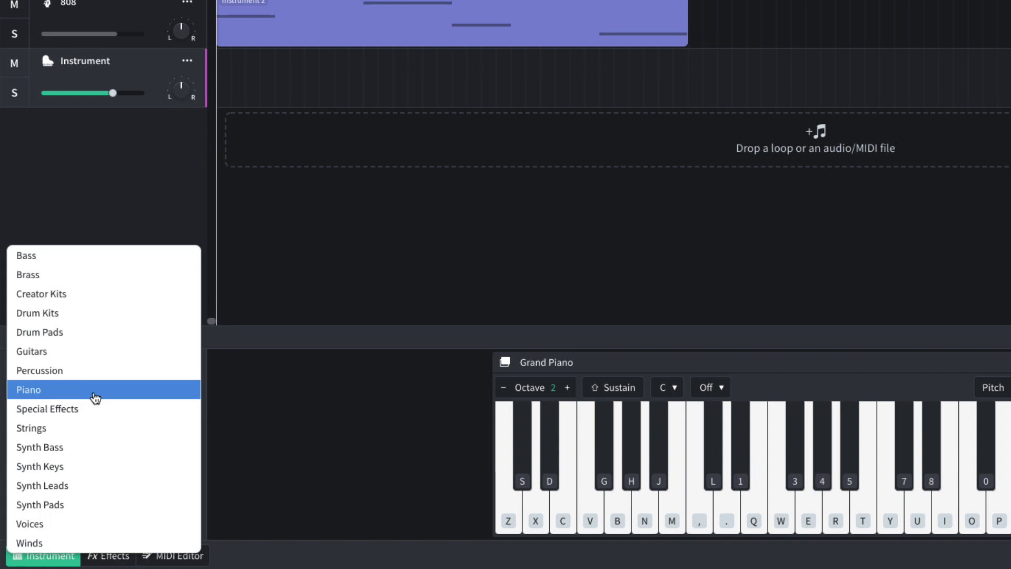
pyautogui.click(70, 524)
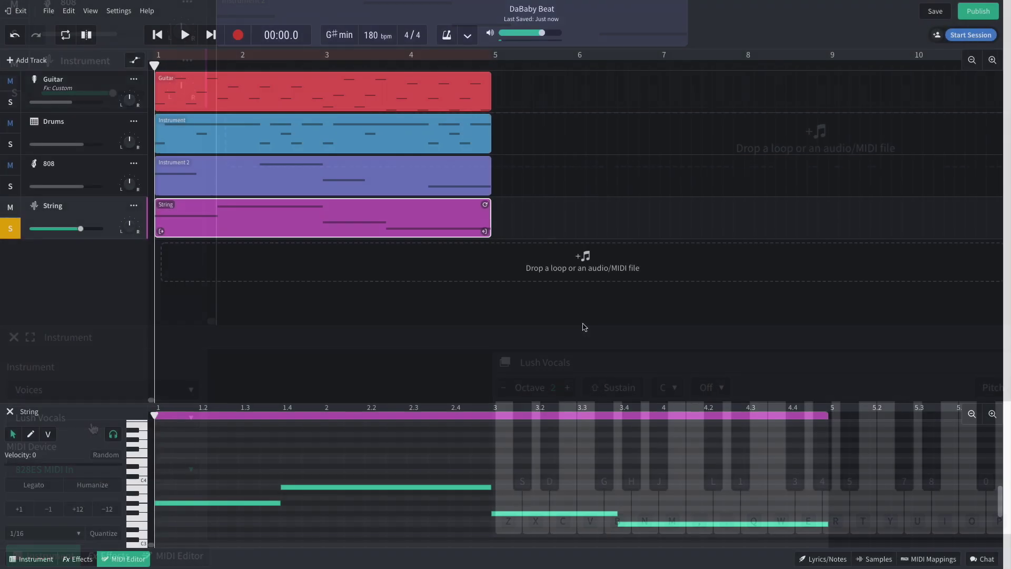
pyautogui.press('space')
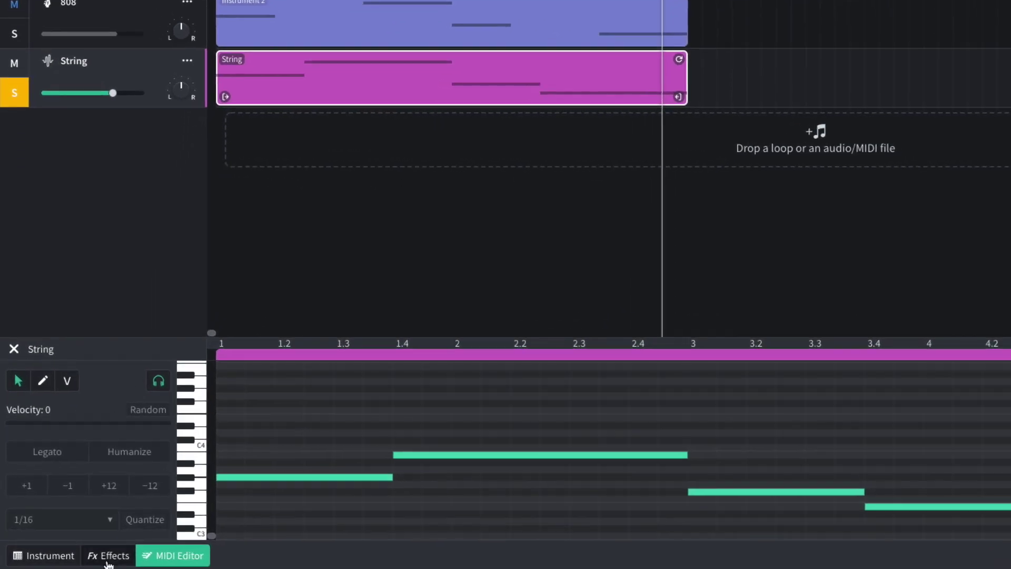
# - Add a Studio Reverb to the String track's effects and turn its size up to 10.0
pyautogui.click(108, 562)
pyautogui.click(269, 453)
pyautogui.moveTo(262, 437)
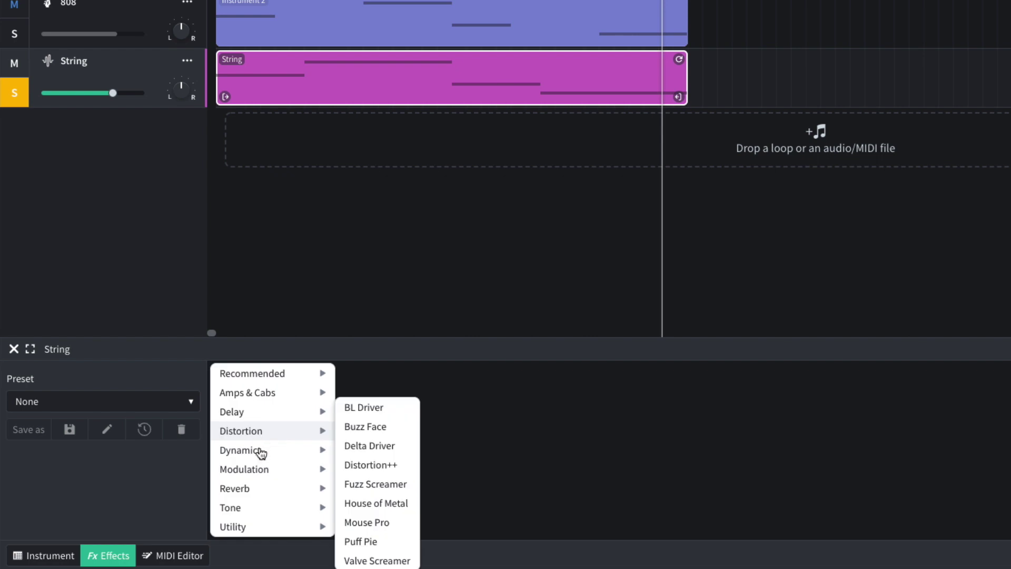
pyautogui.moveTo(259, 488)
pyautogui.click(397, 526)
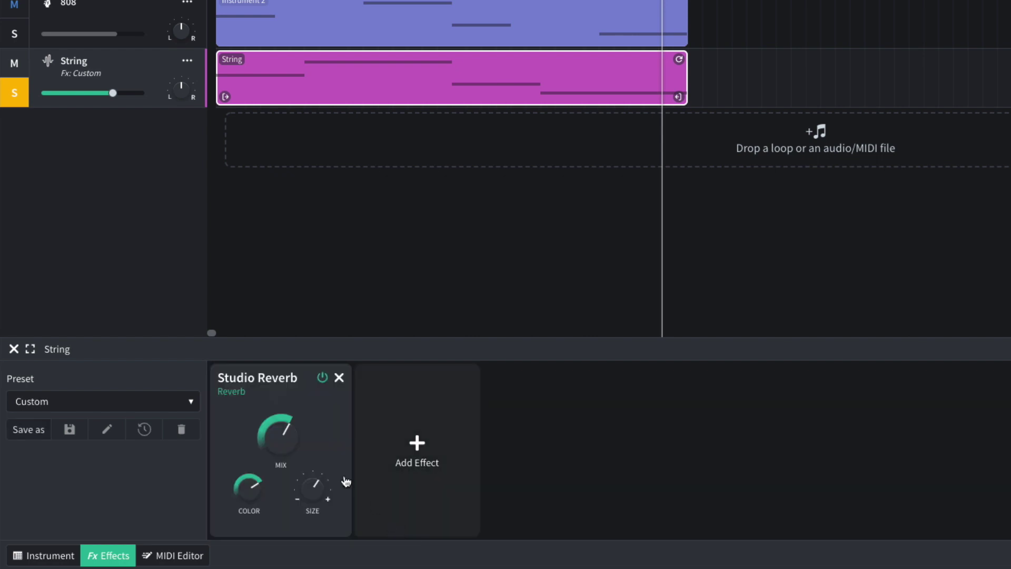
pyautogui.moveTo(289, 437)
pyautogui.moveTo(322, 485); pyautogui.dragTo(324, 458)
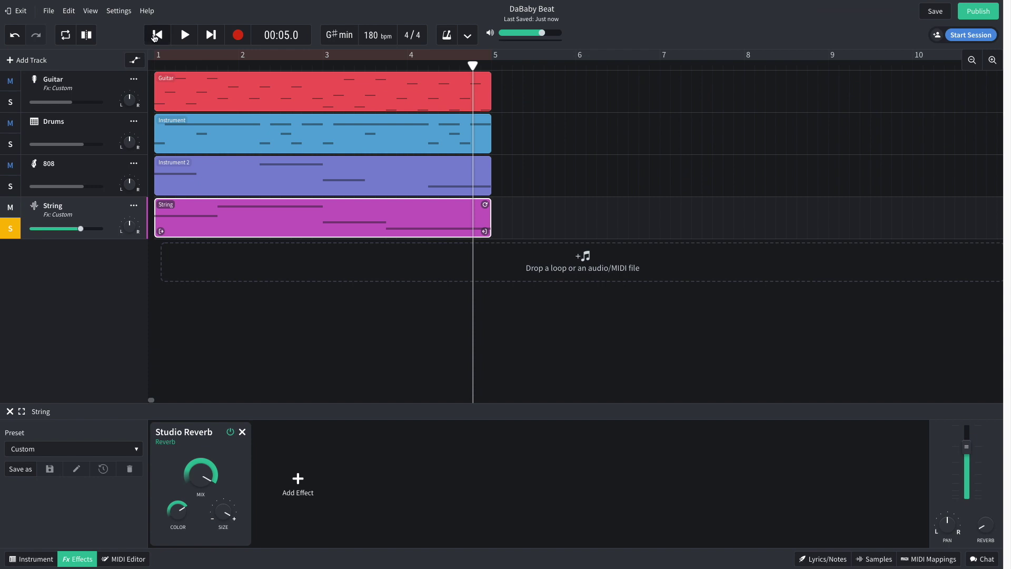
# - Play the song from the start to hear the reverb, then stop
pyautogui.click(156, 35)
pyautogui.press('space')
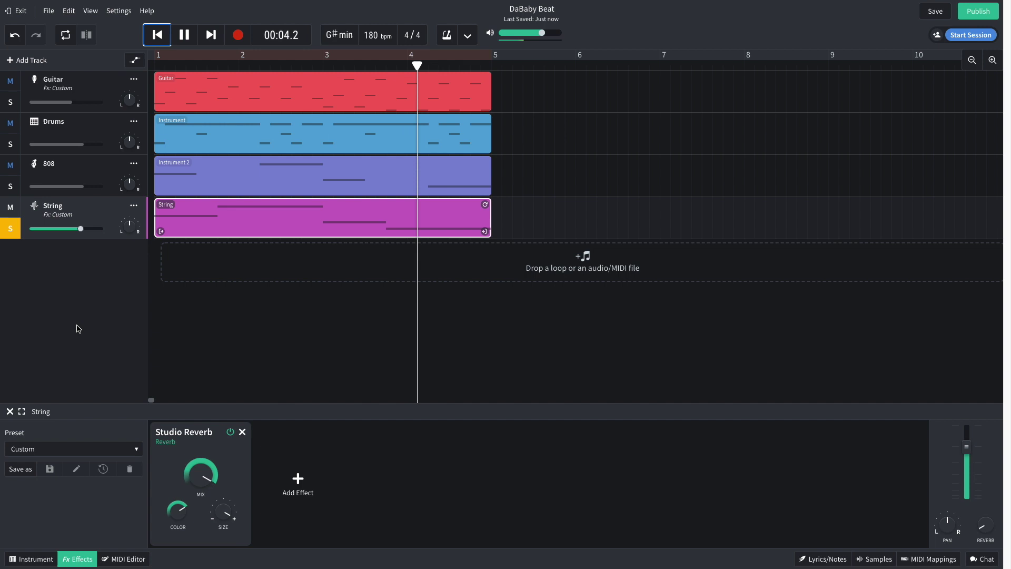
pyautogui.press('space')
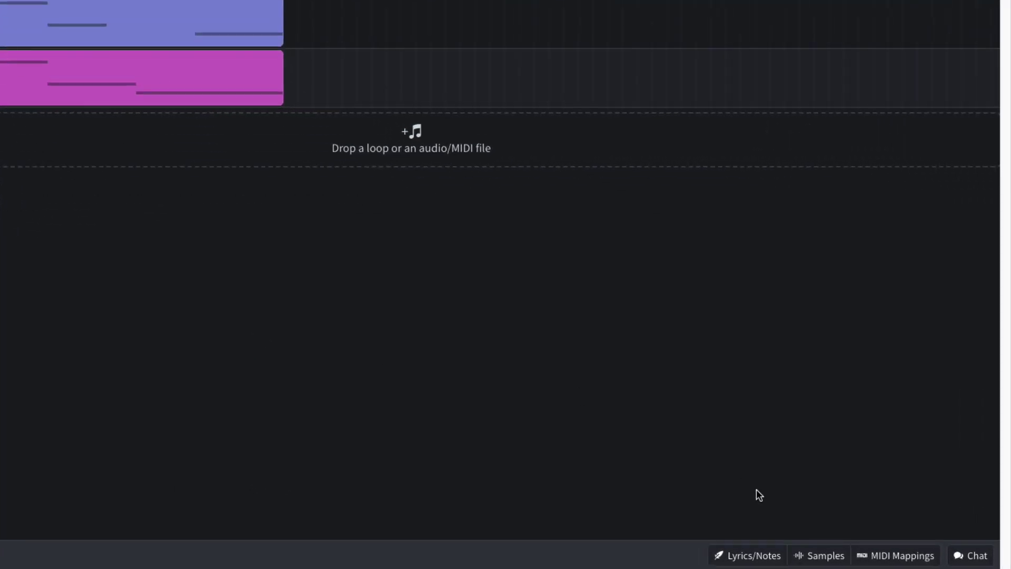
# - Add the Deep Impact 03 loop on a new track and move a clip of it to bar 1
pyautogui.click(818, 555)
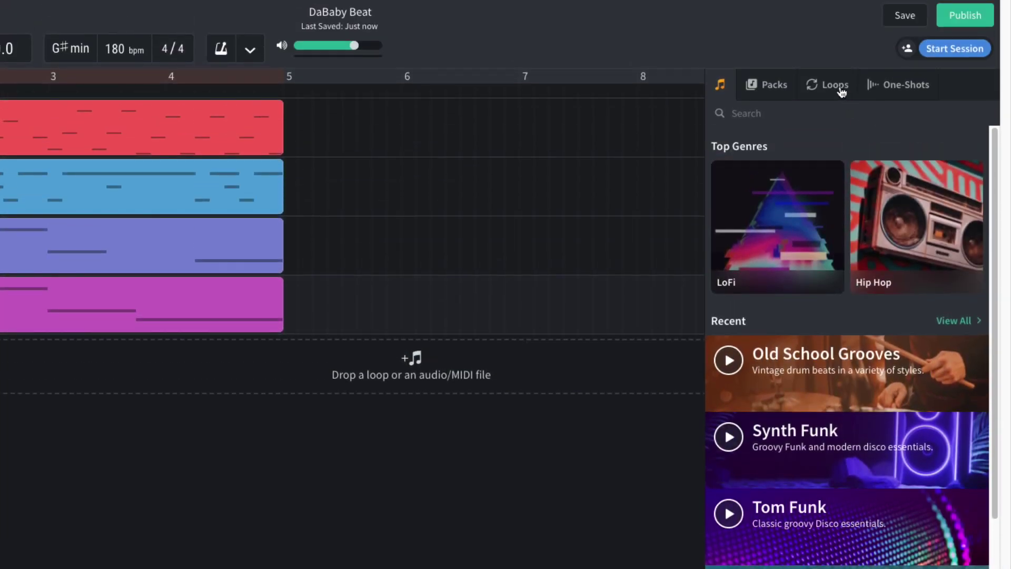
pyautogui.click(841, 88)
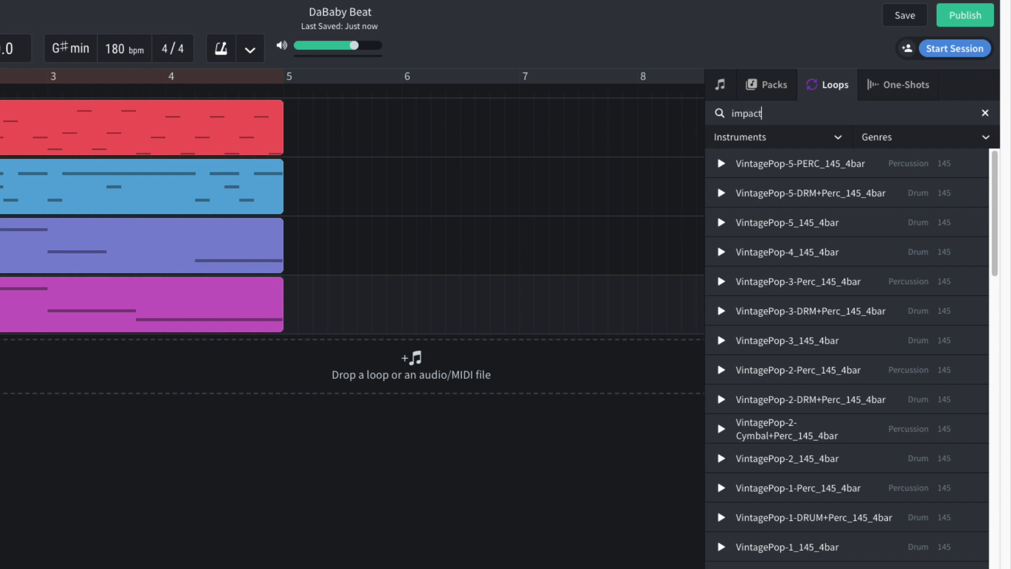
pyautogui.scroll(-2, 806, 484)
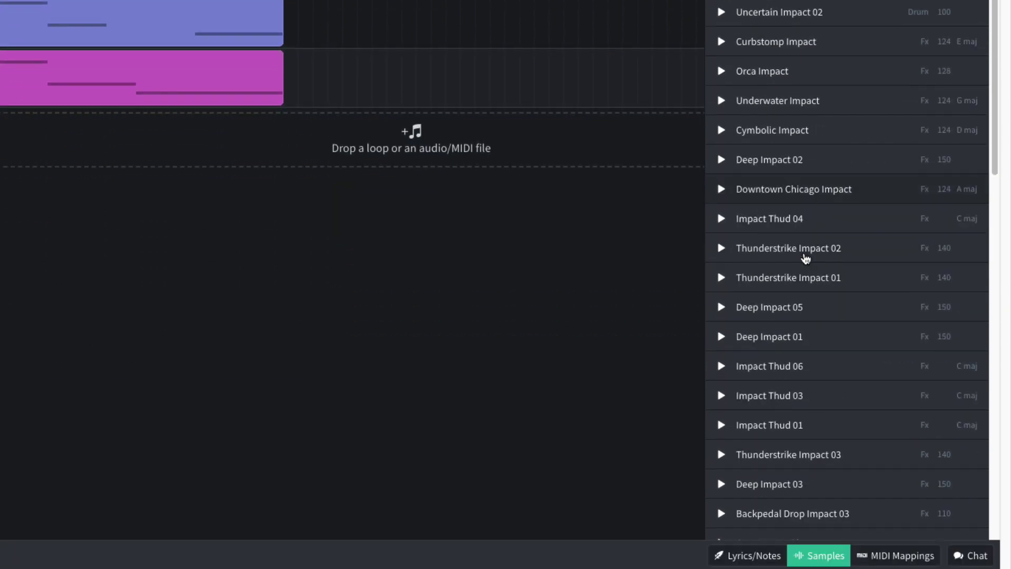
pyautogui.moveTo(762, 474); pyautogui.dragTo(303, 140)
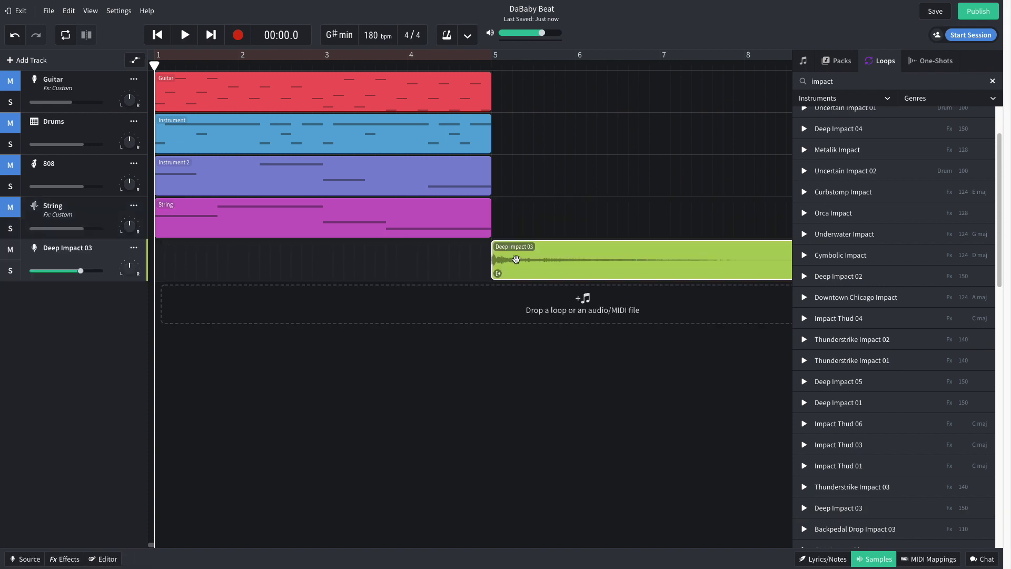
pyautogui.moveTo(551, 261); pyautogui.dragTo(196, 259)
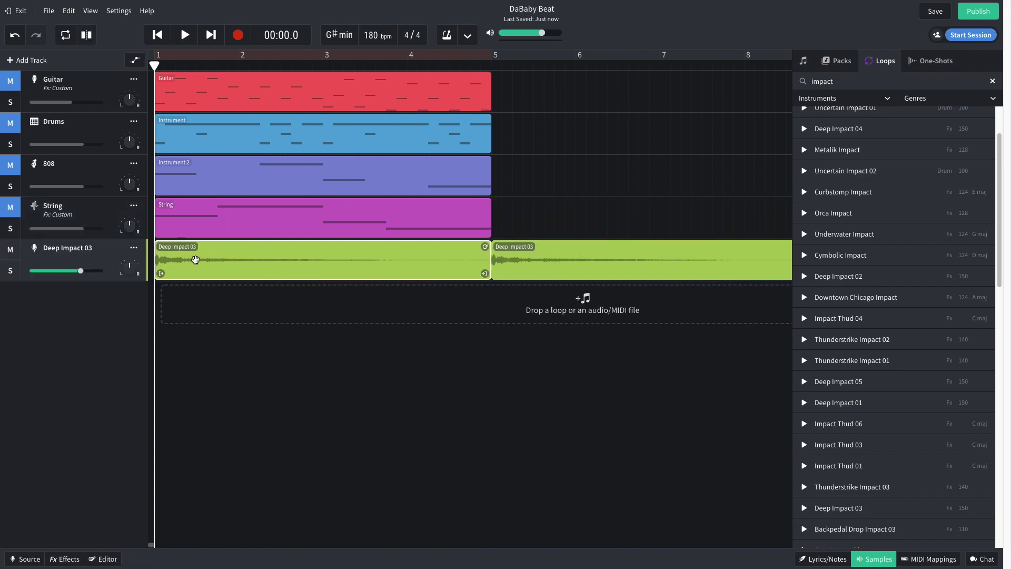
# - Reverse the first Deep Impact 03 clip, slide it to meet the next clip, and play it back
pyautogui.doubleClick(237, 262)
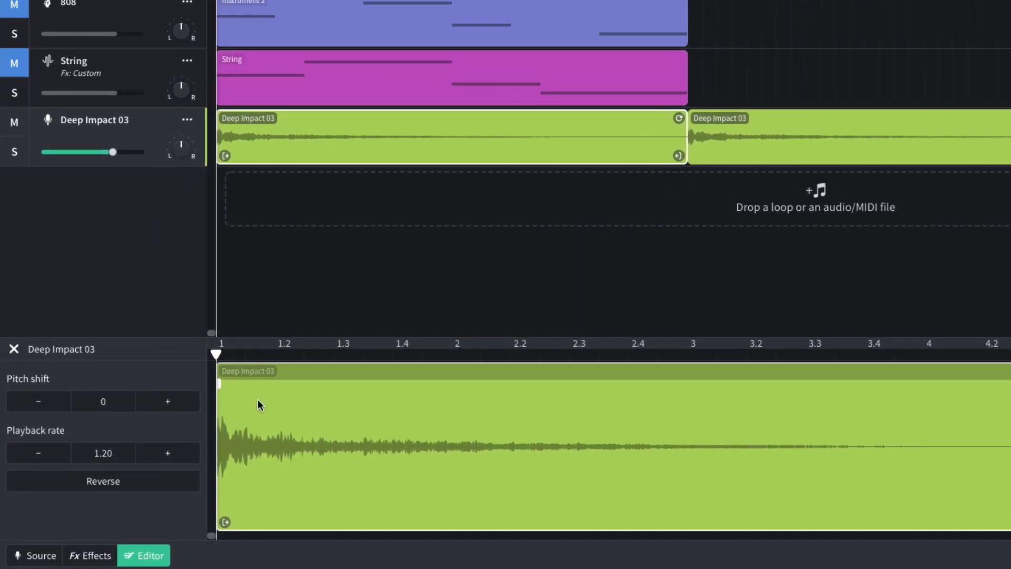
pyautogui.click(103, 481)
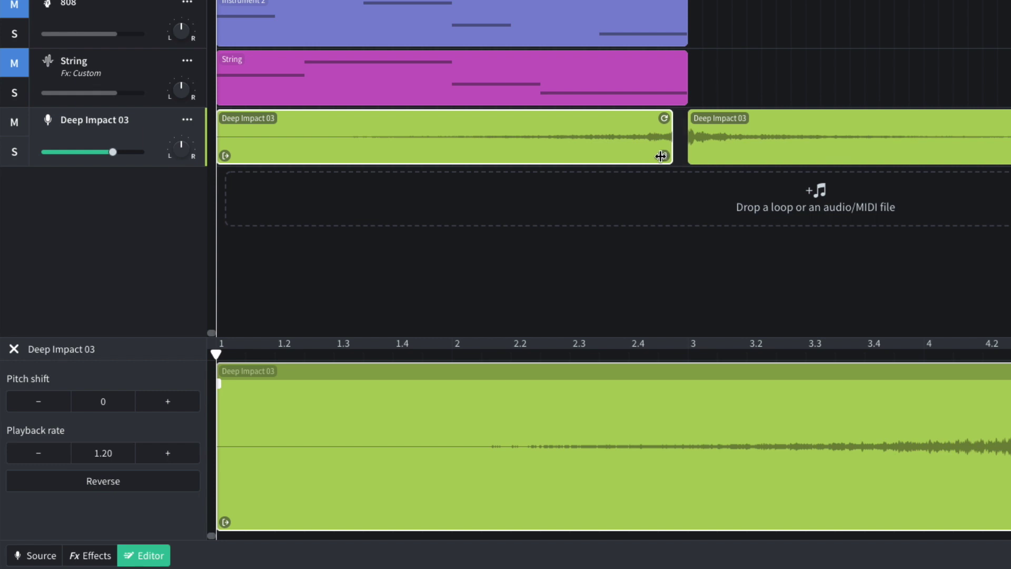
pyautogui.moveTo(600, 149); pyautogui.dragTo(613, 148)
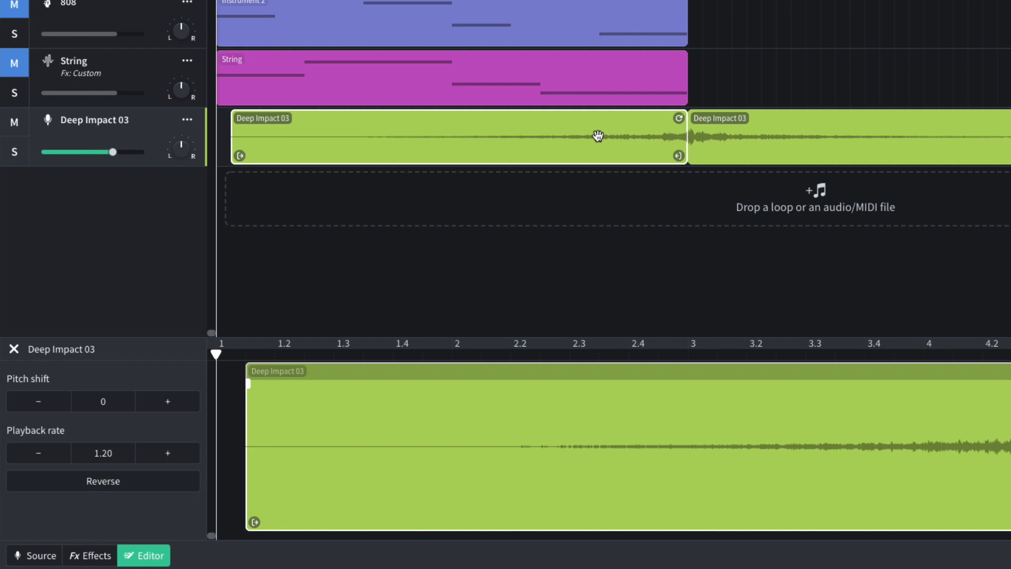
pyautogui.press('space')
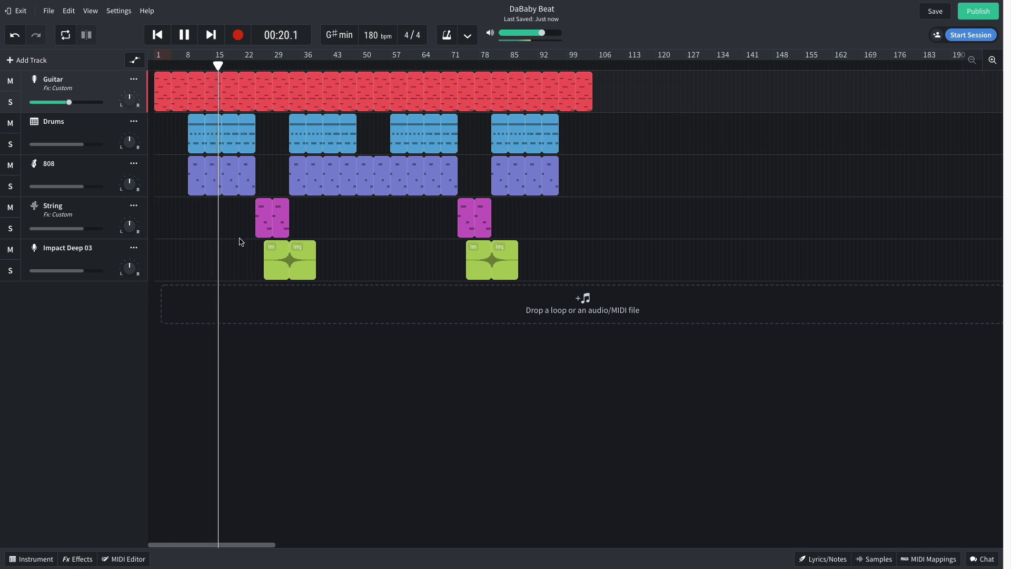
# - Open the Drums clip near bar 22 in the MIDI Editor to see its clap and low-drum notes
pyautogui.click(232, 133)
pyautogui.doubleClick(232, 132)
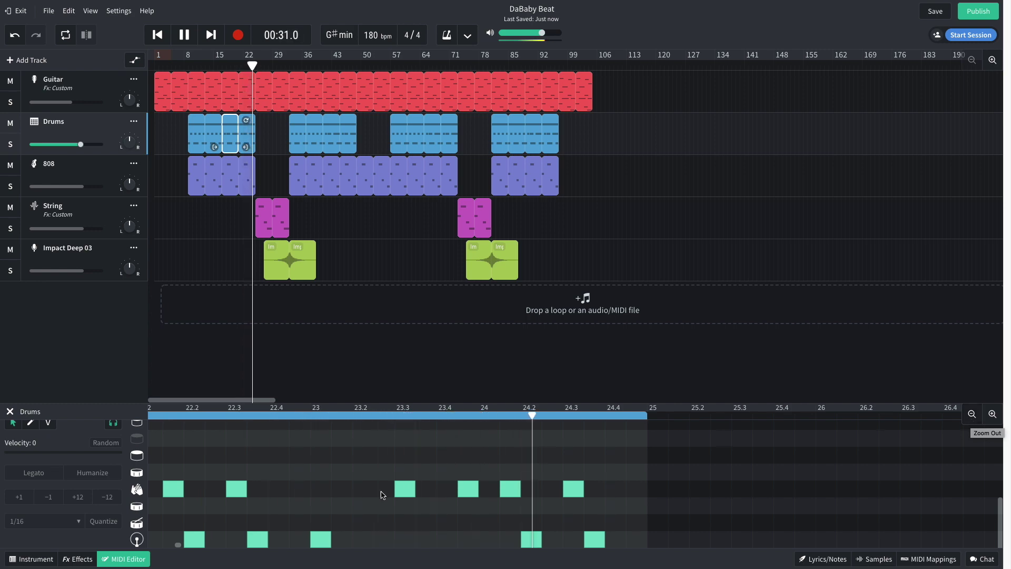
# - Close the Drums MIDI Editor and stop playback at 00:58.7
pyautogui.click(10, 411)
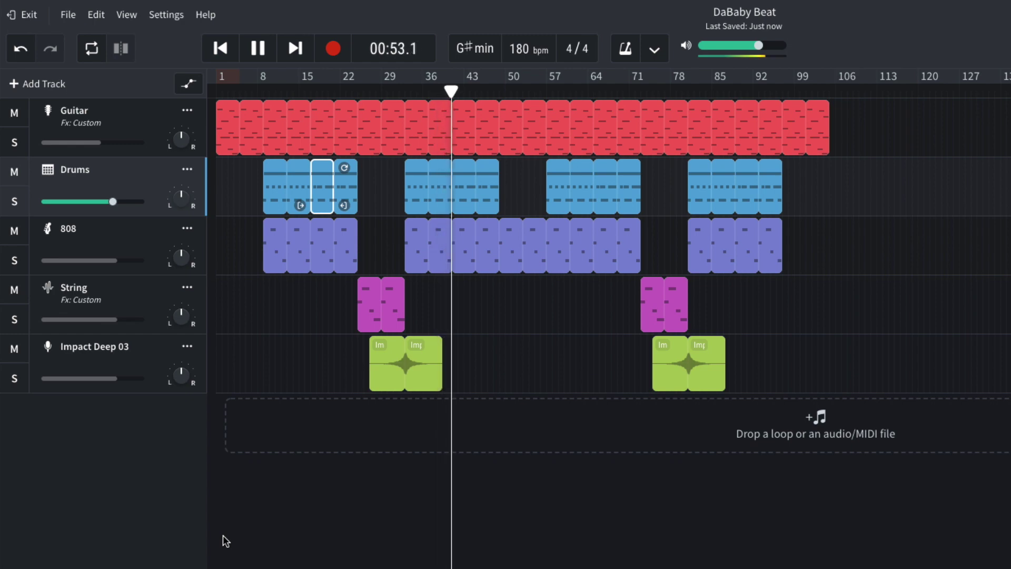
pyautogui.press('space')
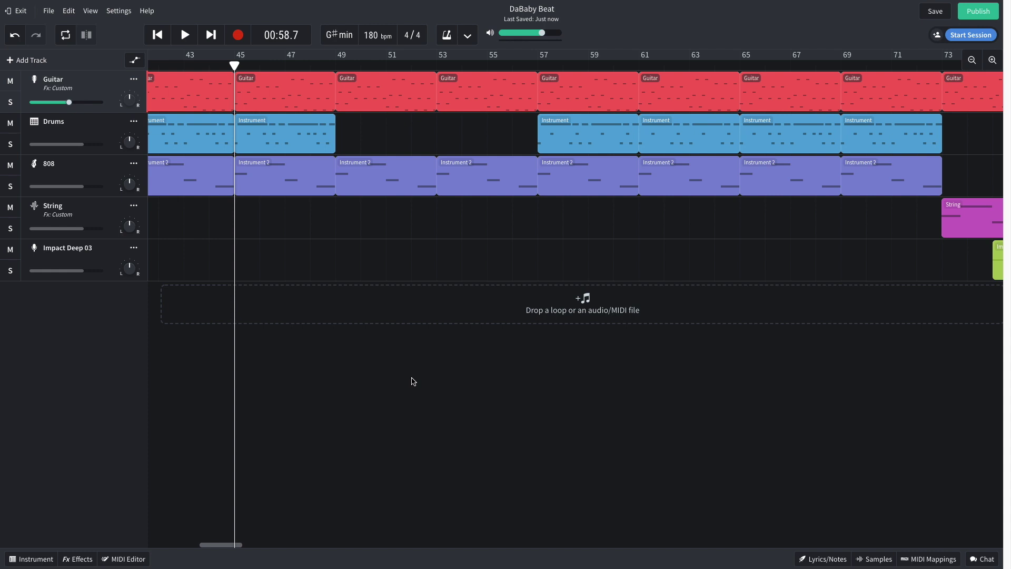
# - Add a Multi Filter after the Guitar track's Studio Reverb and set its type to Highpass
pyautogui.click(85, 559)
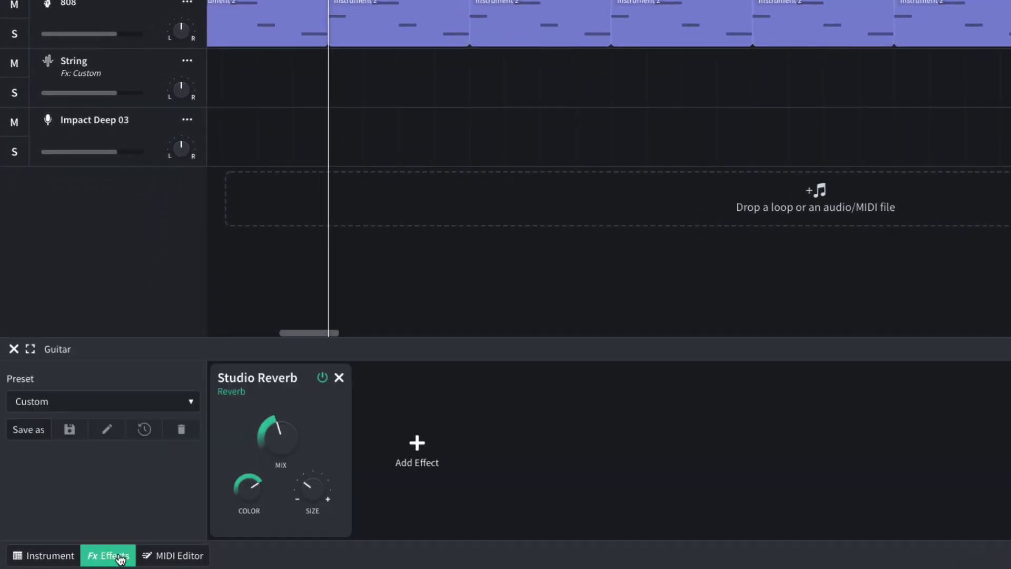
pyautogui.click(434, 460)
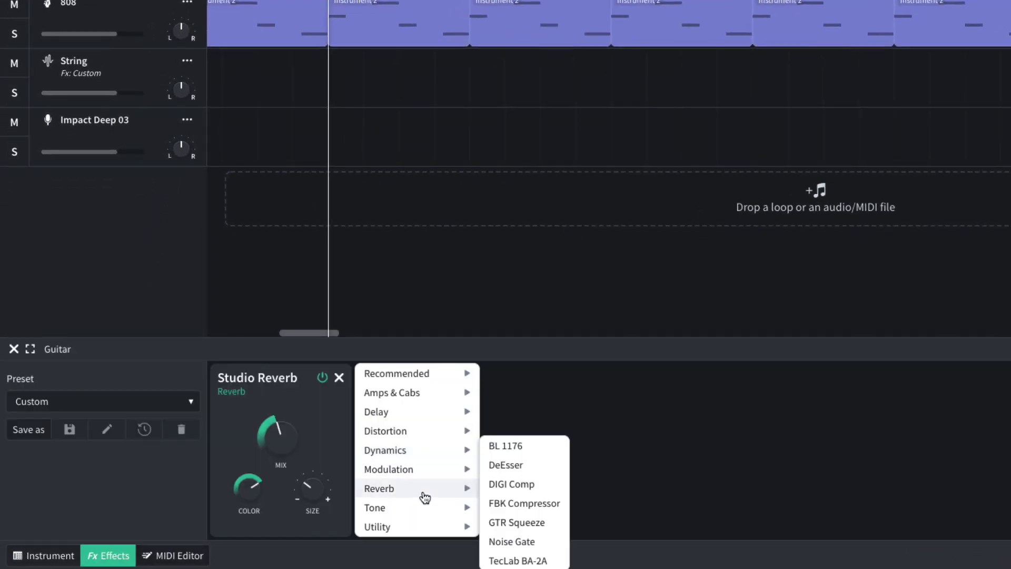
pyautogui.moveTo(424, 514)
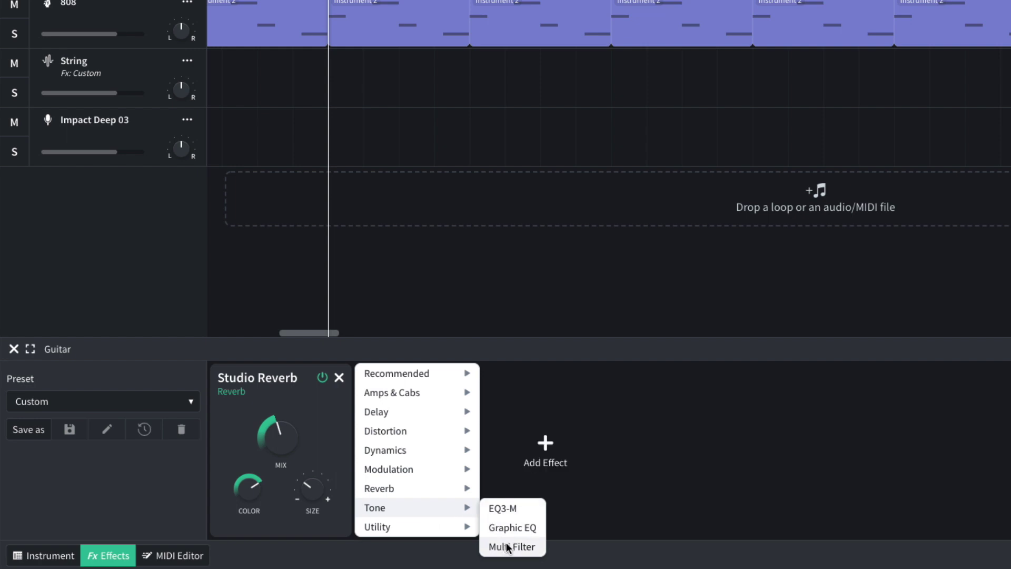
pyautogui.click(507, 546)
pyautogui.click(438, 527)
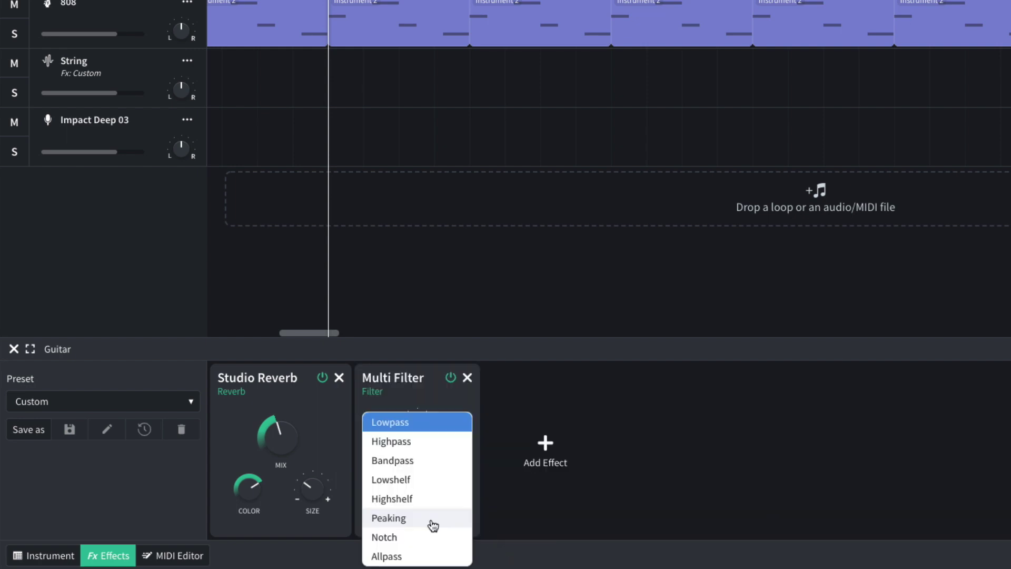
pyautogui.click(407, 442)
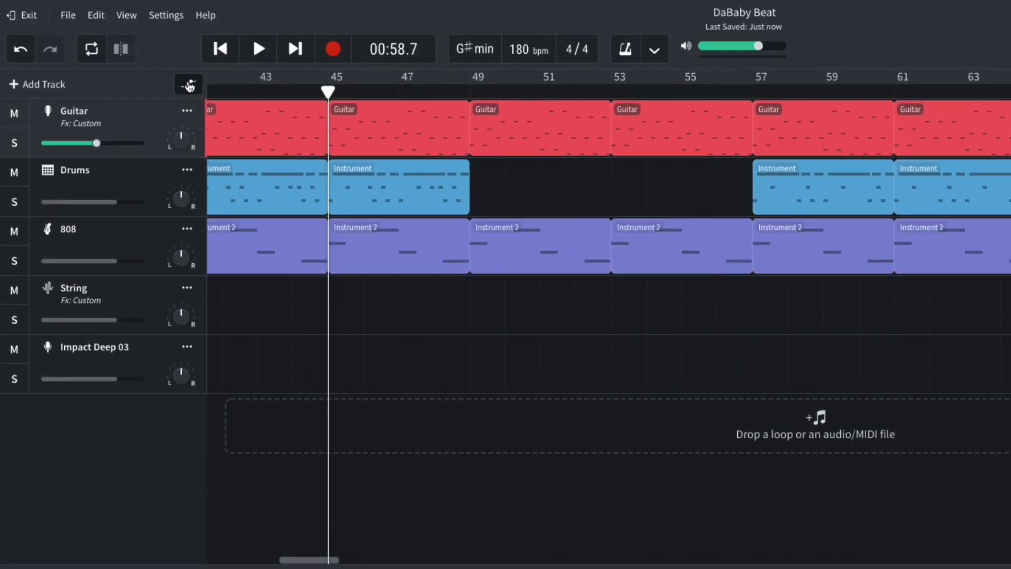
# - Give the Guitar a Multi Filter - Frequency automation lane and raise the point near bar 49
pyautogui.click(188, 85)
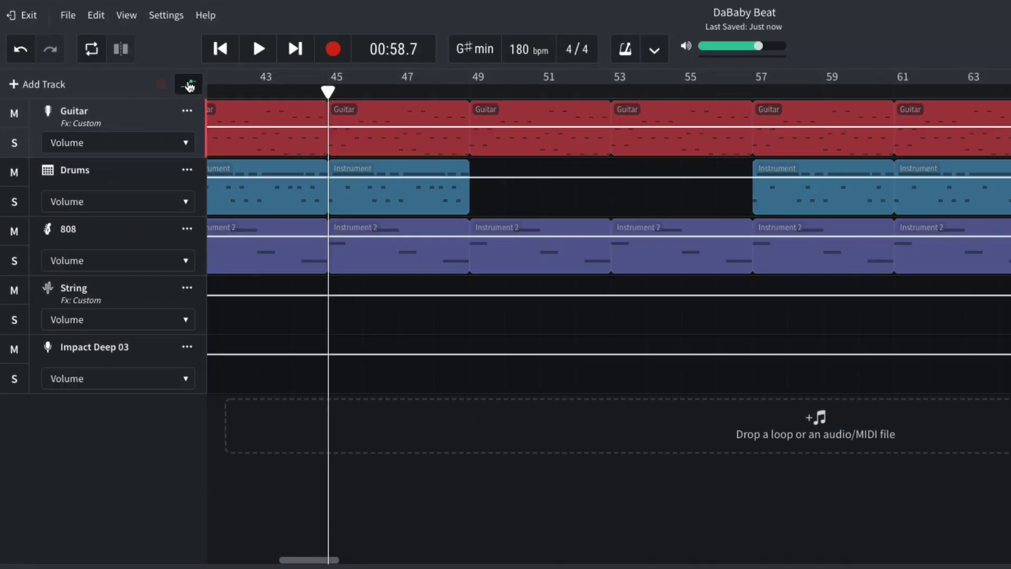
pyautogui.click(154, 148)
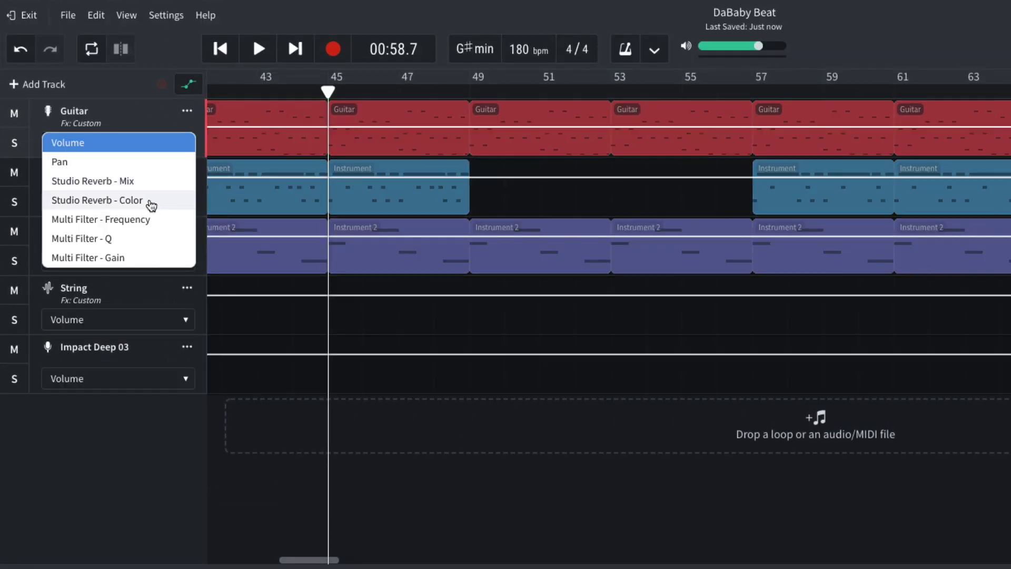
pyautogui.click(151, 219)
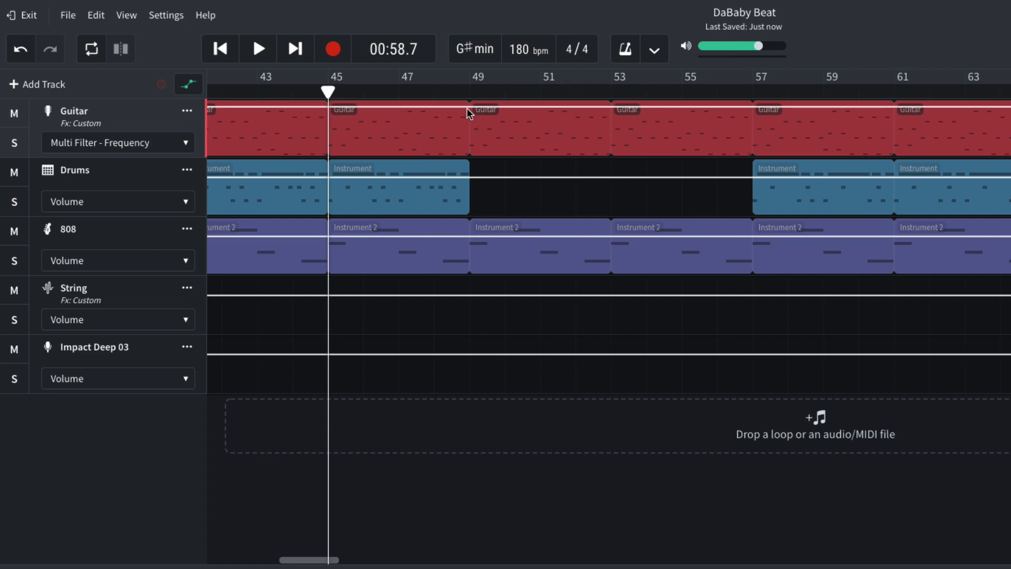
pyautogui.moveTo(469, 109)
pyautogui.mouseDown()
pyautogui.moveTo(450, 169)
pyautogui.moveTo(484, 140)
pyautogui.moveTo(469, 119)
pyautogui.mouseUp()
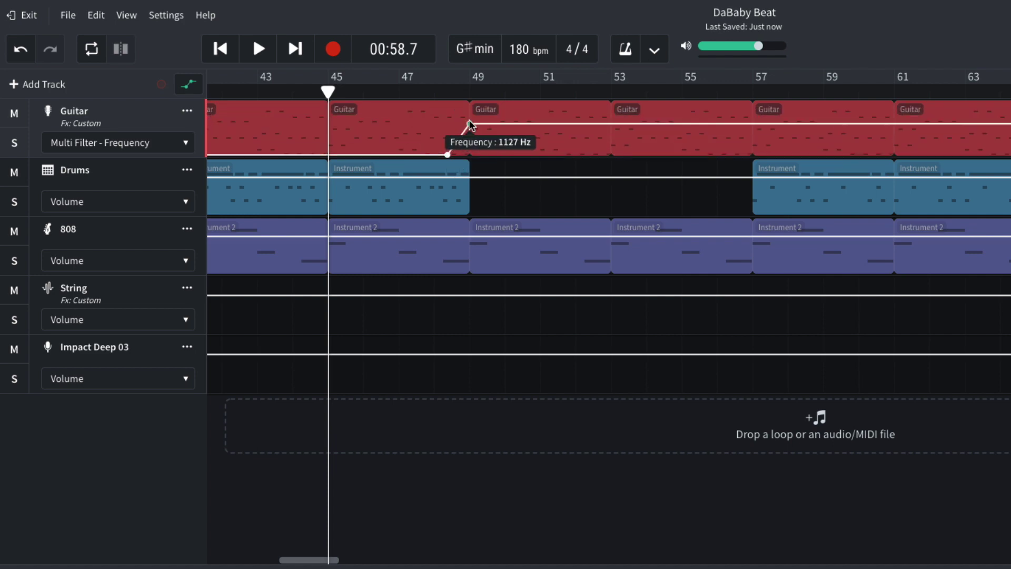